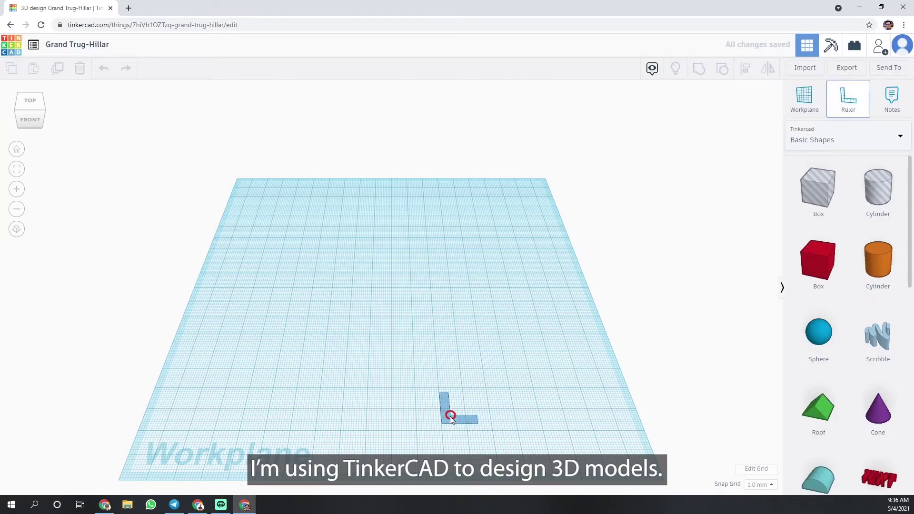
Place the ruler near the workplane's front edge and add a solid cylinder behind its origin.
{"action": "left_click", "coordinate": [391, 454]}
{"action": "scroll", "coordinate": [441, 384], "scroll_direction": "up", "scroll_amount": 5}
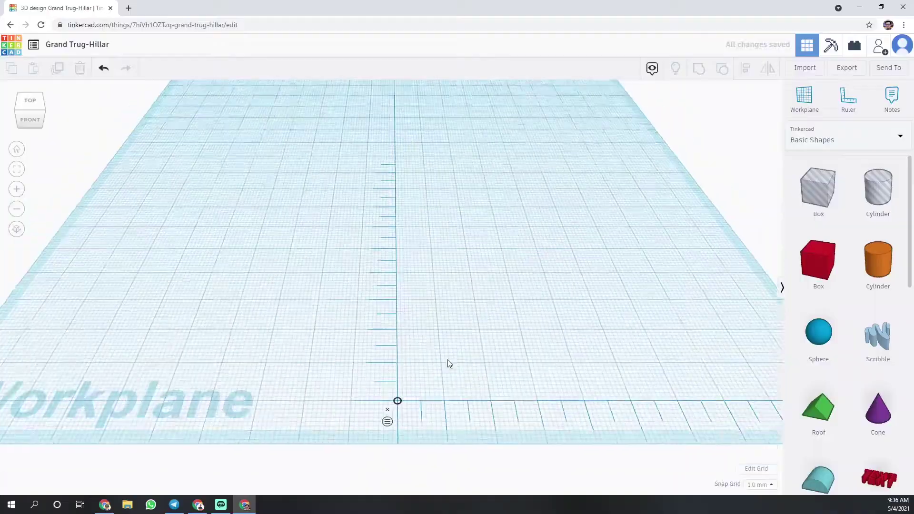
{"action": "left_click_drag", "start_coordinate": [878, 259], "coordinate": [396, 298]}
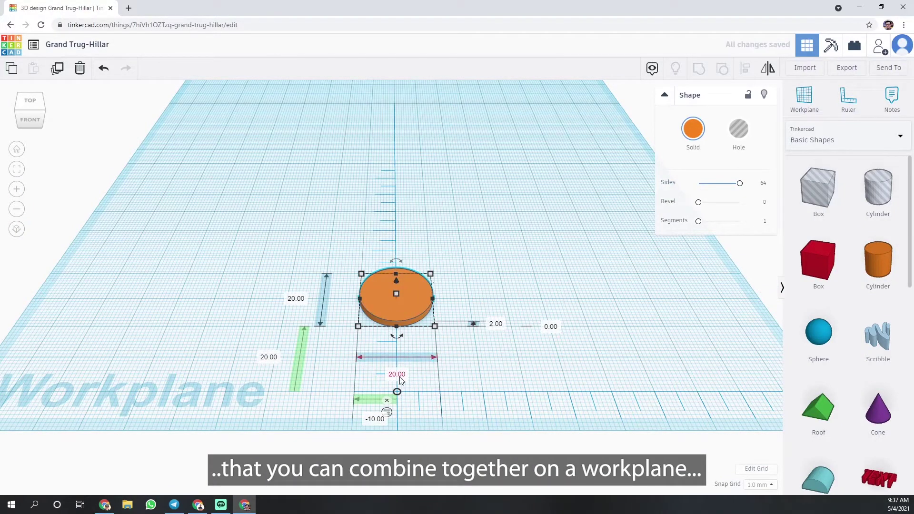
Resize the cylinder to a disc 37.8 mm wide and 37.8 mm deep.
{"action": "left_click", "coordinate": [399, 375]}
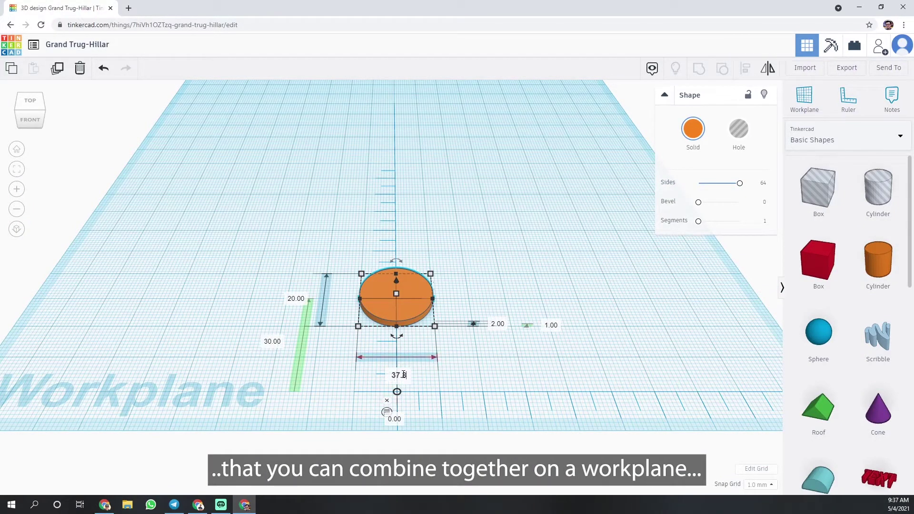
{"action": "type", "text": "37.8"}
{"action": "key", "text": "Return"}
{"action": "type", "text": "37.8"}
{"action": "key", "text": "Return"}
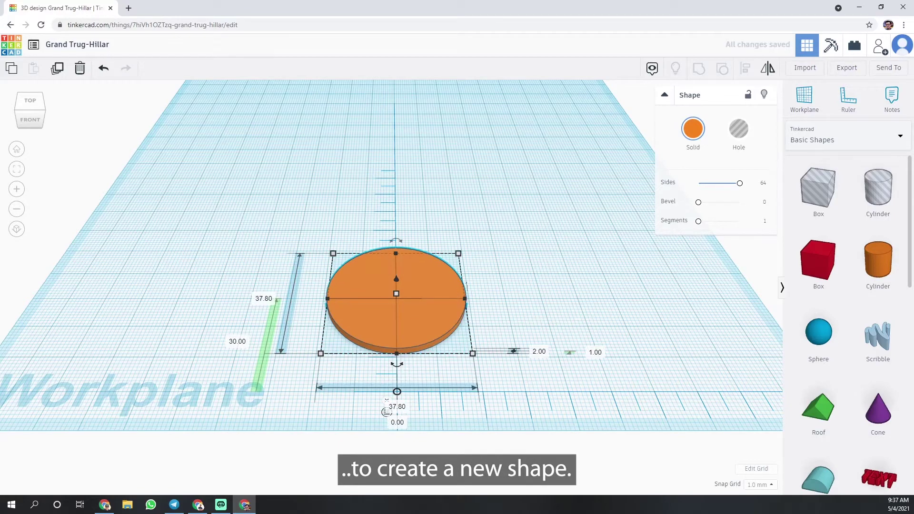
Move the disc straight back, farther away from the ruler's origin.
{"action": "left_click", "coordinate": [427, 323]}
{"action": "key", "text": "Up"}
{"action": "key", "text": "Up"}
{"action": "key", "text": "Up"}
{"action": "key", "text": "Up"}
{"action": "key", "text": "Up"}
{"action": "key", "text": "Up"}
{"action": "key", "text": "Up"}
{"action": "key", "text": "Up"}
{"action": "key", "text": "Up"}
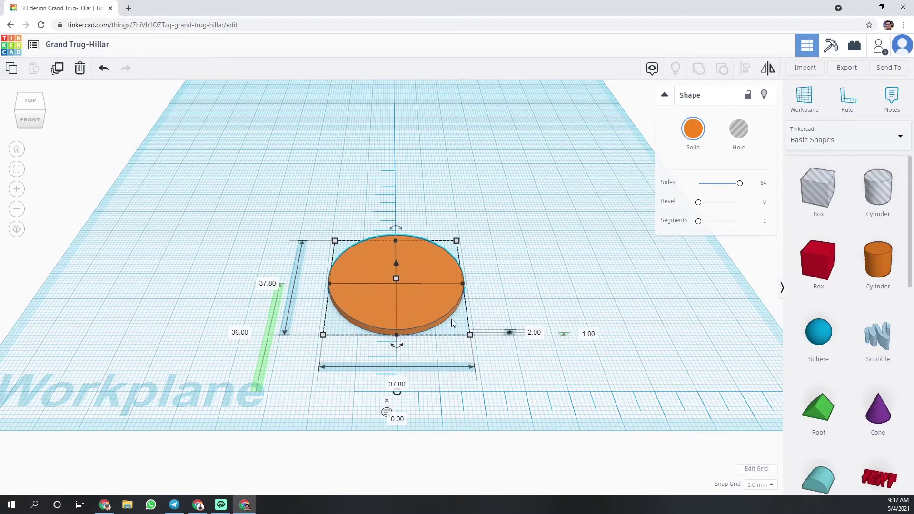
{"action": "left_click", "coordinate": [525, 276]}
{"action": "scroll", "coordinate": [549, 371], "scroll_direction": "up", "scroll_amount": 6}
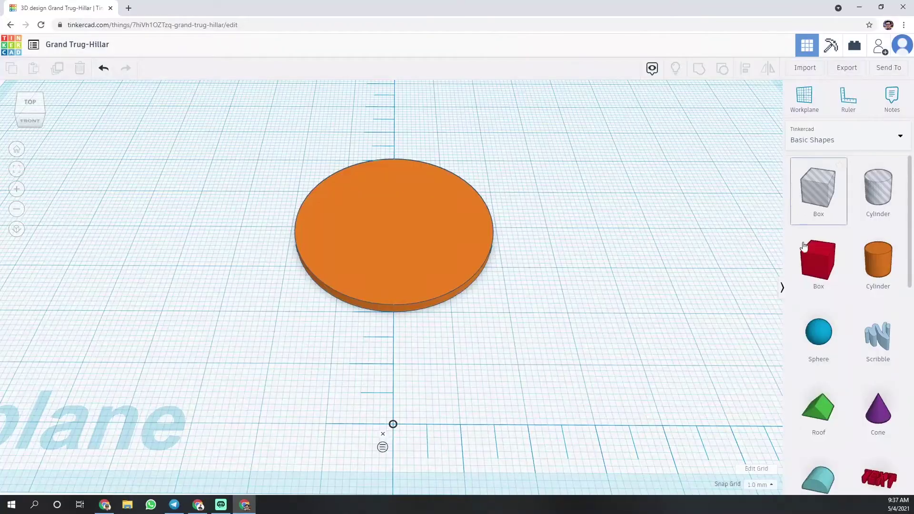
Add a solid box in front of the disc and set its height to 2 mm.
{"action": "left_click_drag", "start_coordinate": [804, 246], "coordinate": [528, 343]}
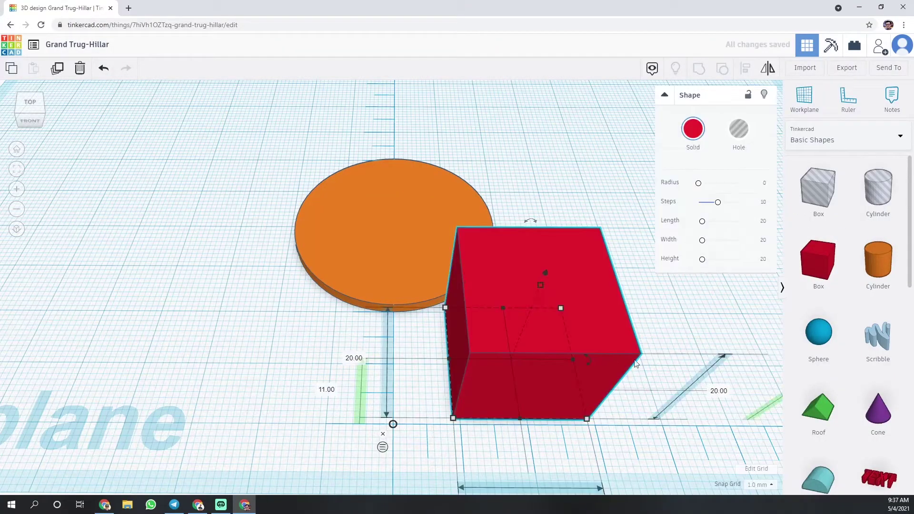
{"action": "key", "text": "Return"}
{"action": "key", "text": "ctrl+z"}
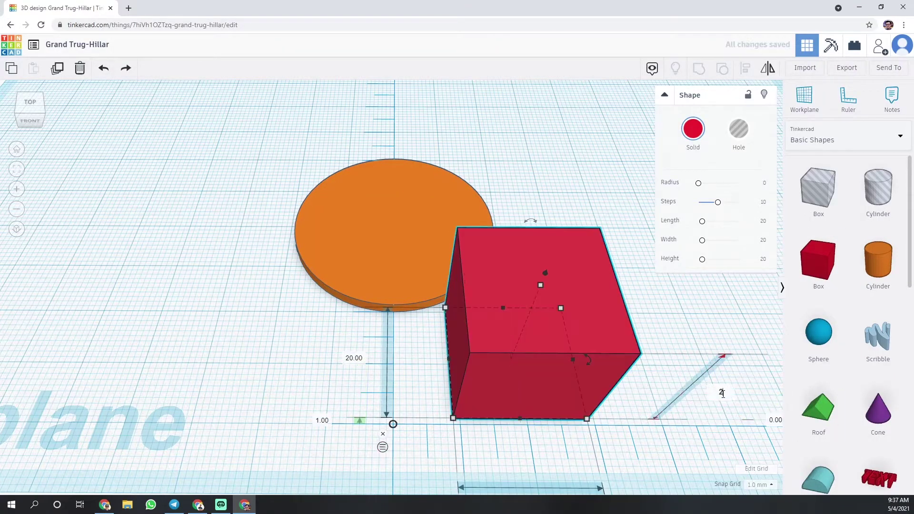
{"action": "left_click", "coordinate": [722, 394]}
{"action": "type", "text": "2"}
{"action": "key", "text": "Return"}
Make the box a bar 12 mm long and 2.5 mm deep, and place it just behind the ruler's origin.
{"action": "left_click_drag", "start_coordinate": [504, 311], "coordinate": [520, 395]}
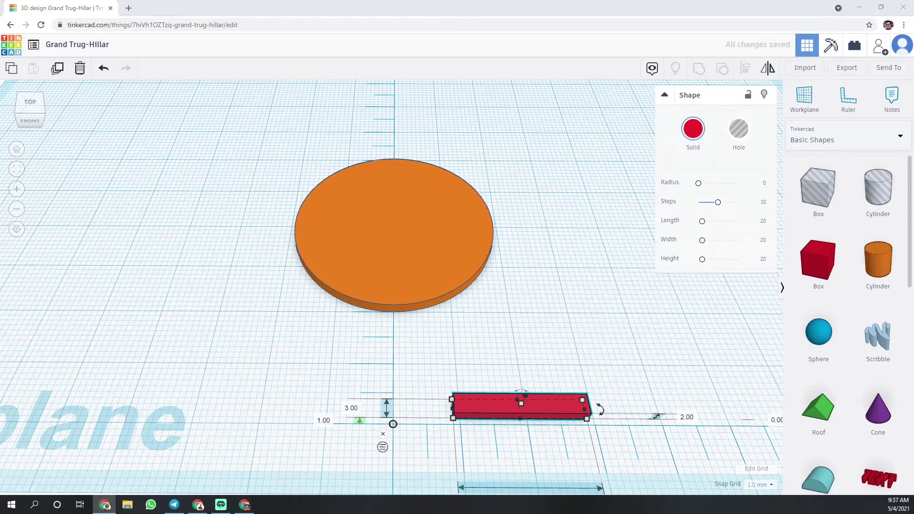
{"action": "type", "text": "2.5"}
{"action": "key", "text": "Return"}
{"action": "left_click", "coordinate": [532, 353]}
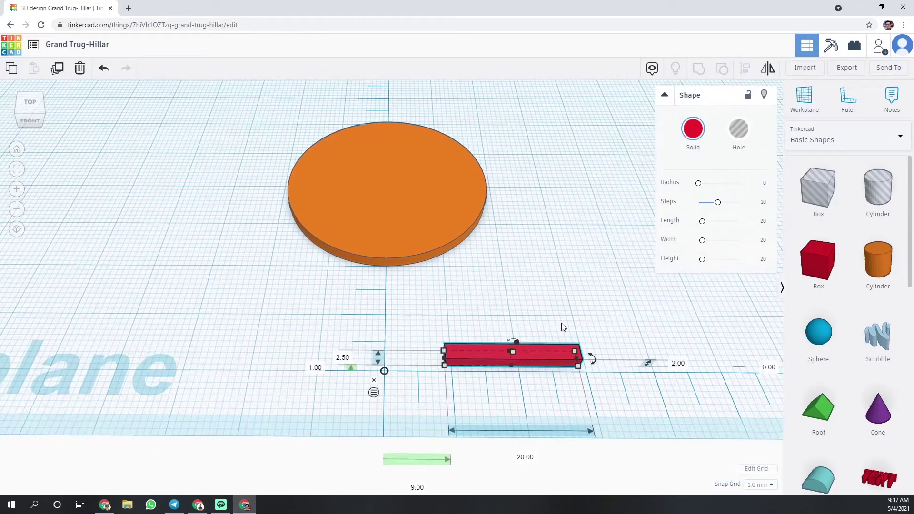
{"action": "left_click", "coordinate": [527, 458]}
{"action": "type", "text": "12"}
{"action": "key", "text": "Return"}
{"action": "left_click_drag", "start_coordinate": [514, 355], "coordinate": [437, 340]}
{"action": "left_click", "coordinate": [494, 310]}
Add a wedge to the right of the bar and rotate it 90°.
{"action": "scroll", "coordinate": [833, 388], "scroll_direction": "down", "scroll_amount": 4}
{"action": "left_click_drag", "start_coordinate": [830, 379], "coordinate": [535, 294]}
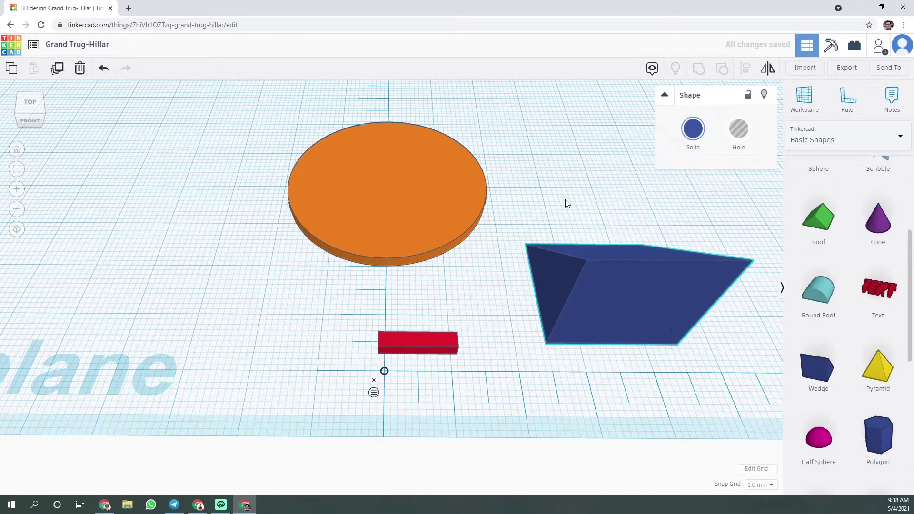
{"action": "left_click_drag", "start_coordinate": [628, 145], "coordinate": [687, 200]}
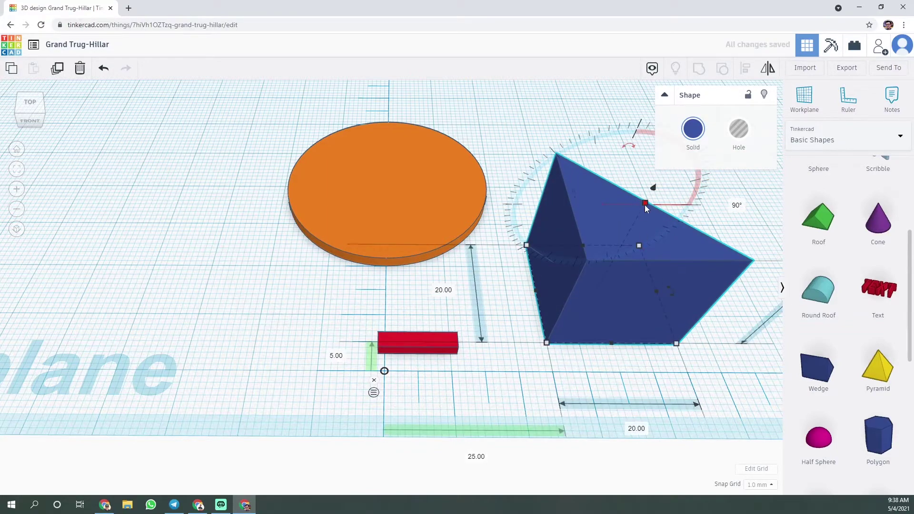
Shrink the wedge to 3 mm wide, 2 mm deep and 2 mm high, and fit it against the bar's right end.
{"action": "left_click_drag", "start_coordinate": [629, 260], "coordinate": [454, 334]}
{"action": "left_click_drag", "start_coordinate": [596, 360], "coordinate": [479, 358]}
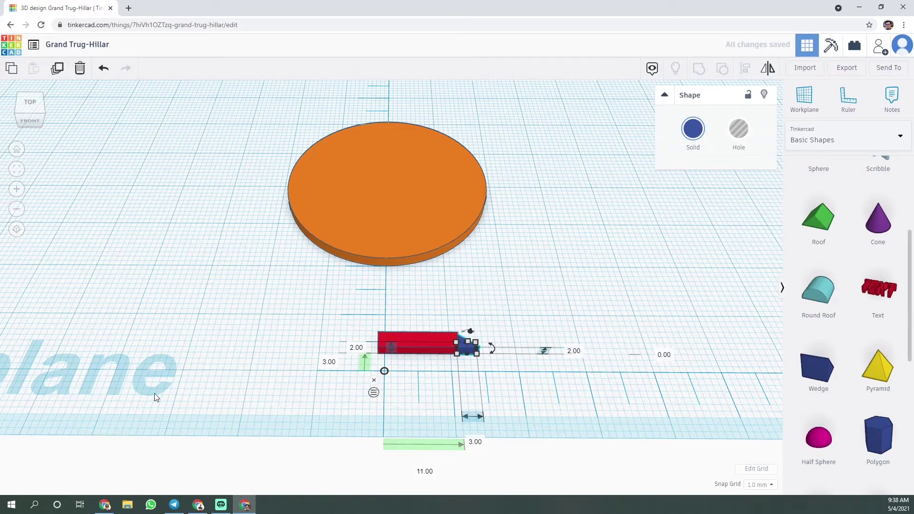
{"action": "scroll", "coordinate": [458, 411], "scroll_direction": "up", "scroll_amount": 4}
{"action": "middle_click_drag", "start_coordinate": [586, 354], "coordinate": [545, 333]}
{"action": "left_click", "coordinate": [541, 337]}
Add a roof shape, lay it flat as a triangle, and resize it to 4 mm wide, 10 mm long and 2 mm high.
{"action": "right_click_drag", "start_coordinate": [523, 334], "coordinate": [524, 346]}
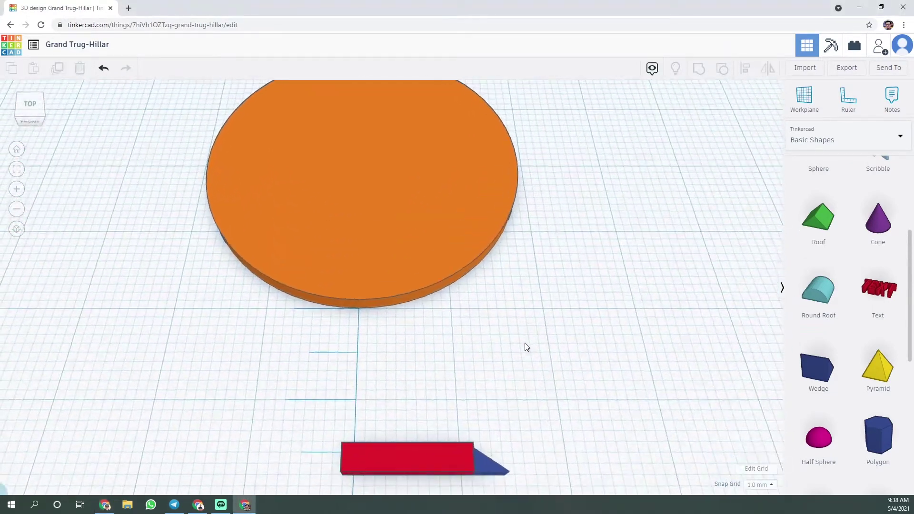
{"action": "middle_click_drag", "start_coordinate": [524, 345], "coordinate": [527, 280]}
{"action": "left_click_drag", "start_coordinate": [824, 228], "coordinate": [617, 261]}
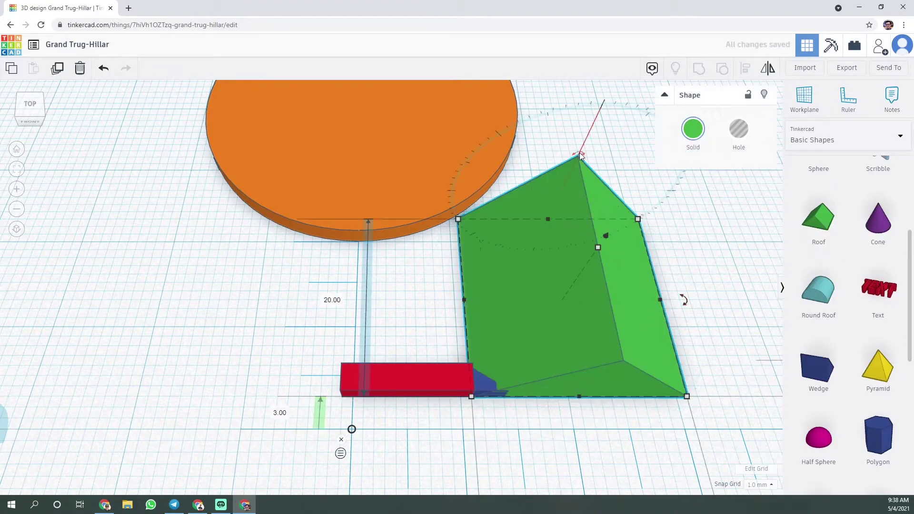
{"action": "right_click_drag", "start_coordinate": [402, 323], "coordinate": [444, 256]}
{"action": "mouse_move", "coordinate": [445, 259]}
{"action": "left_mouse_down"}
{"action": "mouse_move", "coordinate": [447, 229]}
{"action": "mouse_move", "coordinate": [447, 264]}
{"action": "left_mouse_up"}
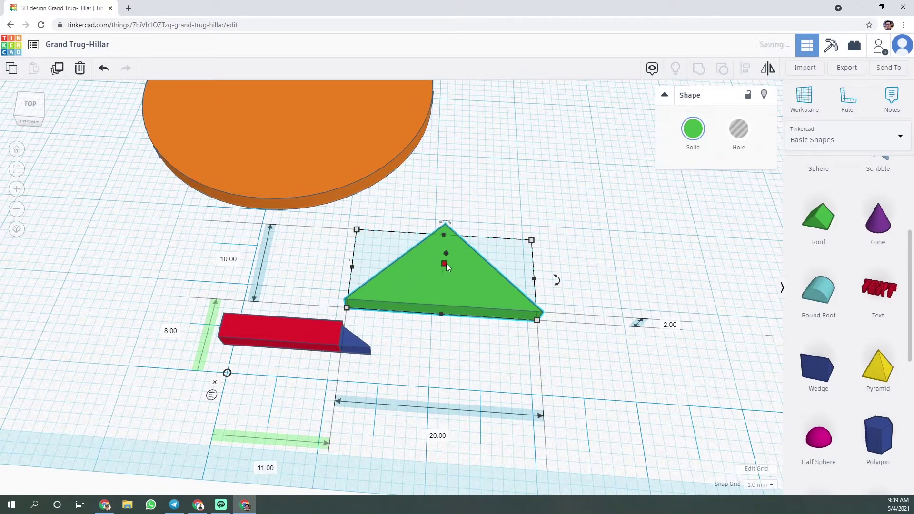
{"action": "left_click_drag", "start_coordinate": [536, 322], "coordinate": [383, 310]}
{"action": "middle_click_drag", "start_coordinate": [434, 363], "coordinate": [543, 378]}
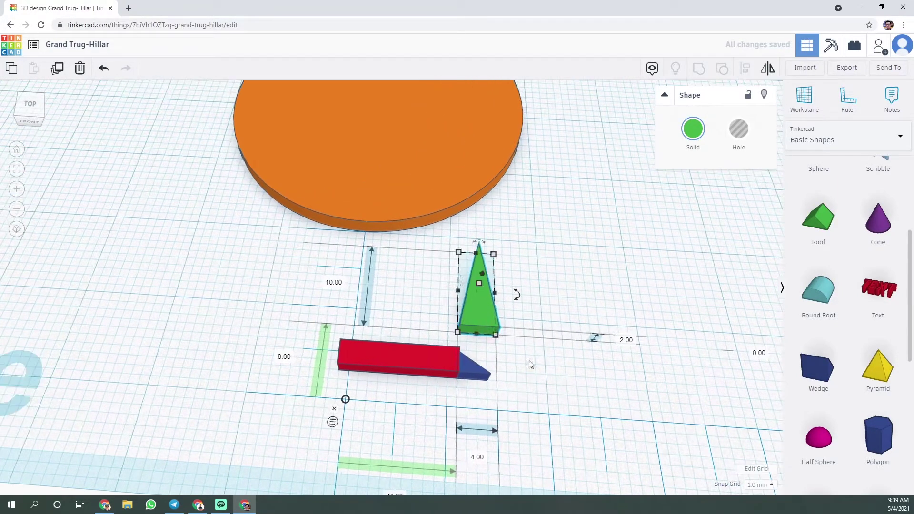
Move the green triangle onto the left part of the red bar, overlapping its back edge.
{"action": "left_click_drag", "start_coordinate": [472, 323], "coordinate": [369, 337]}
{"action": "left_click", "coordinate": [360, 409]}
{"action": "right_click_drag", "start_coordinate": [360, 410], "coordinate": [405, 361]}
{"action": "scroll", "coordinate": [405, 362], "scroll_direction": "up", "scroll_amount": 3}
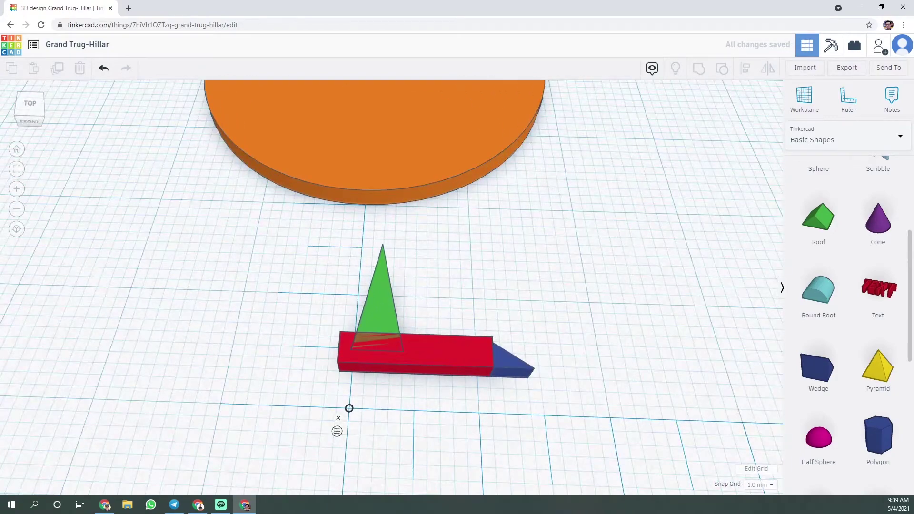
Widen the green triangle's base to 5 mm and shorten its length slightly.
{"action": "left_click", "coordinate": [361, 326]}
{"action": "left_click_drag", "start_coordinate": [400, 362], "coordinate": [410, 362]}
{"action": "mouse_move", "coordinate": [463, 414]}
{"action": "middle_mouse_down"}
{"action": "mouse_move", "coordinate": [459, 377]}
{"action": "mouse_move", "coordinate": [459, 399]}
{"action": "middle_mouse_up"}
{"action": "left_click_drag", "start_coordinate": [385, 246], "coordinate": [386, 257]}
{"action": "left_click", "coordinate": [444, 306]}
{"action": "right_click_drag", "start_coordinate": [445, 310], "coordinate": [474, 303]}
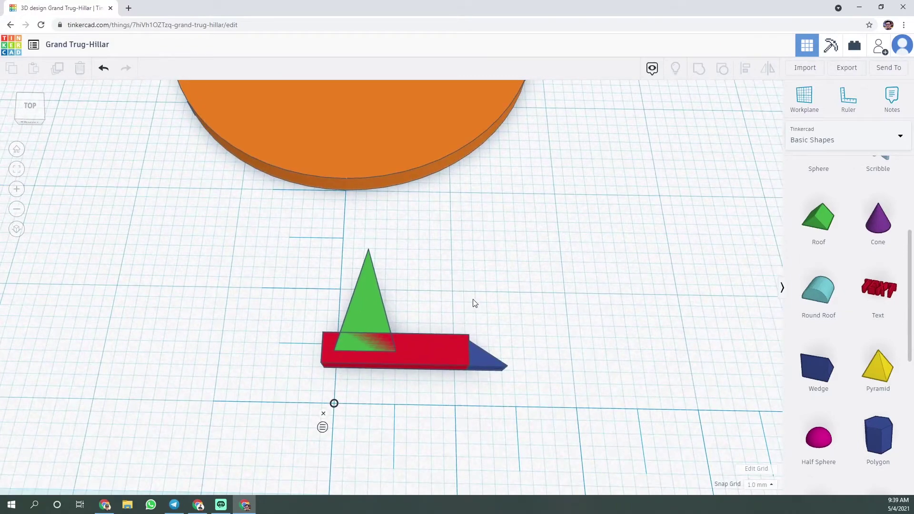
Duplicate the green triangle to the right of the first one and make the copy 8 mm long.
{"action": "left_click", "coordinate": [367, 312]}
{"action": "key", "text": "ctrl+c"}
{"action": "key", "text": "ctrl+v"}
{"action": "left_click_drag", "start_coordinate": [409, 260], "coordinate": [411, 281]}
{"action": "key", "text": "Up"}
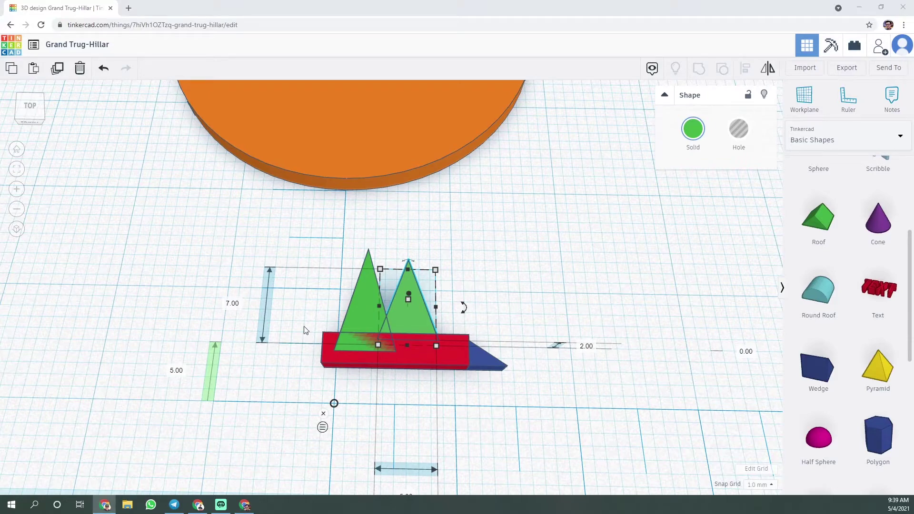
{"action": "left_click_drag", "start_coordinate": [407, 345], "coordinate": [407, 357]}
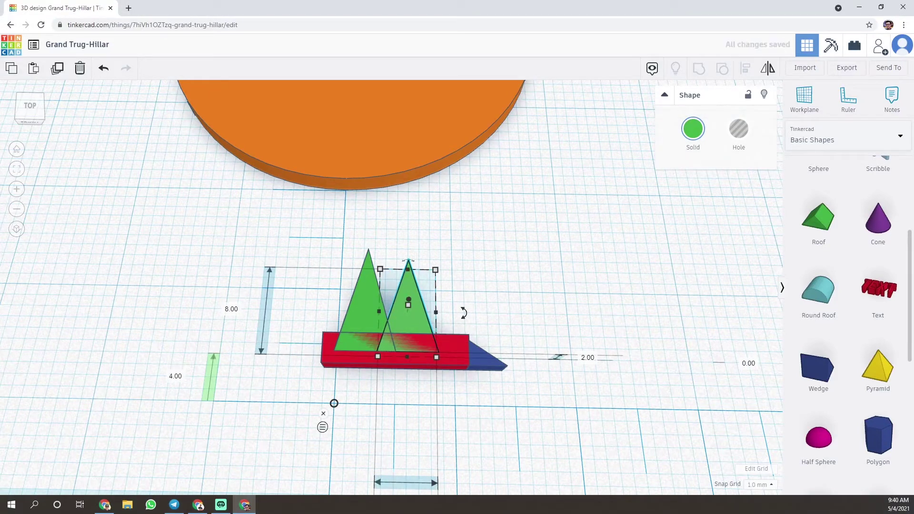
Set the second triangle's front-to-back offset from the ruler to 4.7 mm.
{"action": "left_click", "coordinate": [173, 377]}
{"action": "type", "text": "4.7"}
{"action": "key", "text": "Return"}
{"action": "left_click", "coordinate": [538, 299]}
{"action": "middle_click_drag", "start_coordinate": [470, 481], "coordinate": [453, 410]}
Duplicate the second triangle farther along the bar and rotate the copy by -10°.
{"action": "left_click", "coordinate": [401, 250]}
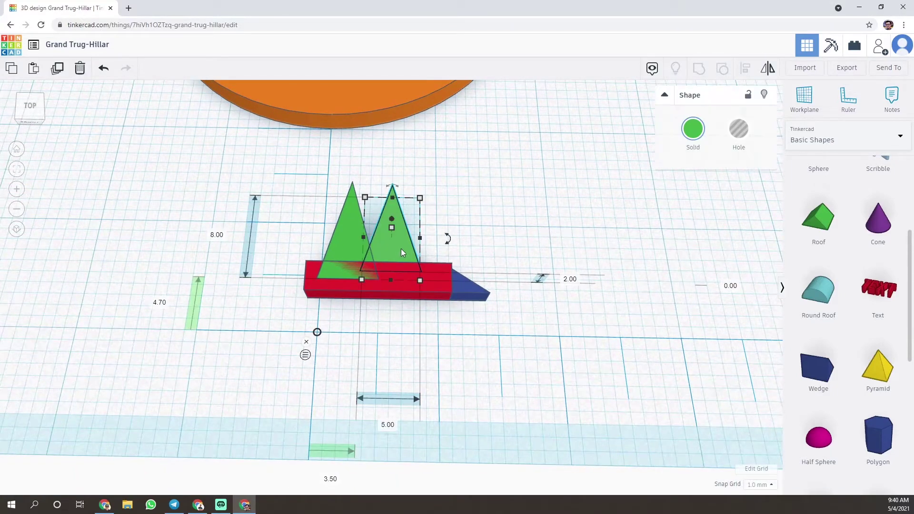
{"action": "key", "text": "ctrl+c"}
{"action": "key", "text": "ctrl+v"}
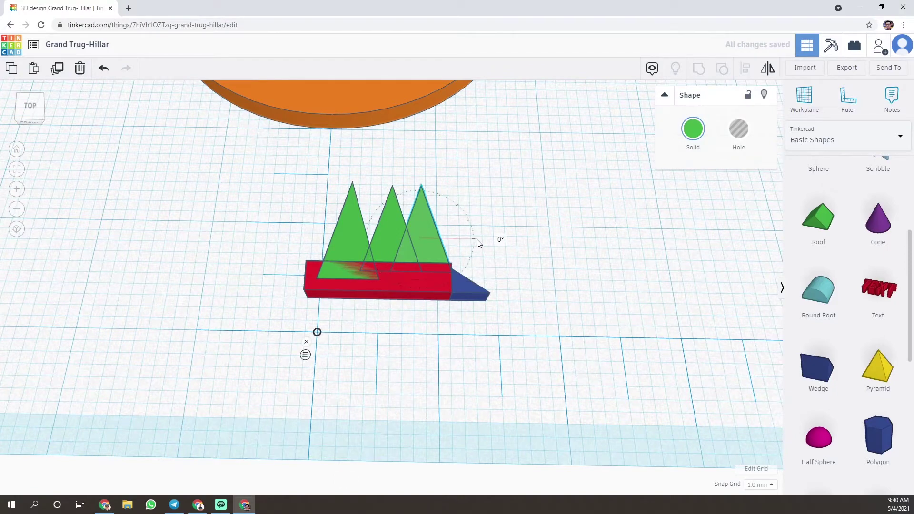
{"action": "mouse_move", "coordinate": [476, 239]}
{"action": "left_mouse_down"}
{"action": "mouse_move", "coordinate": [482, 253]}
{"action": "mouse_move", "coordinate": [489, 248]}
{"action": "left_mouse_up"}
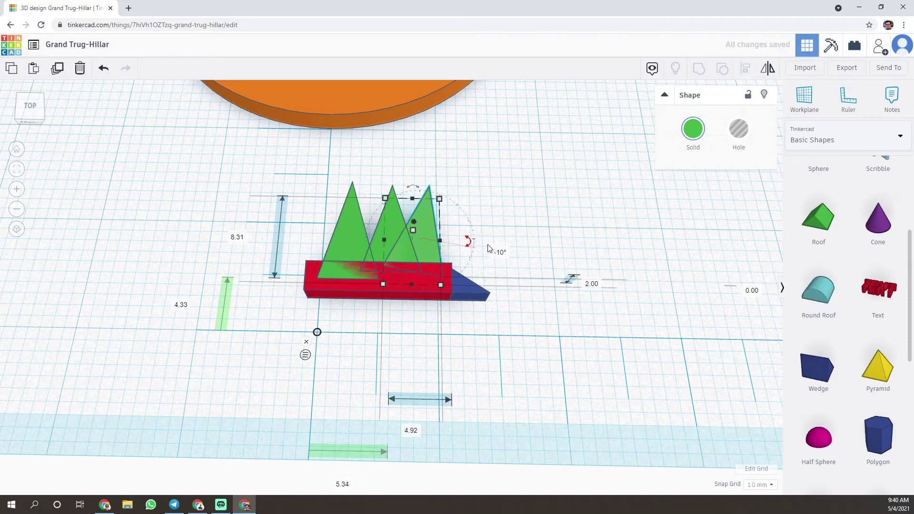
Set the third triangle's ruler offsets to 3.5 mm front-to-back and 5 mm sideways.
{"action": "type", "text": "4"}
{"action": "key", "text": "Return"}
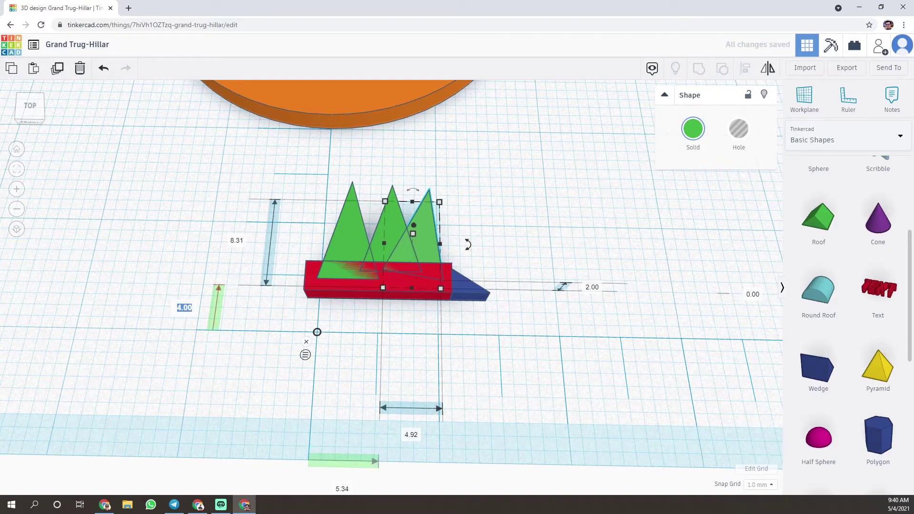
{"action": "type", "text": "3.5"}
{"action": "key", "text": "Return"}
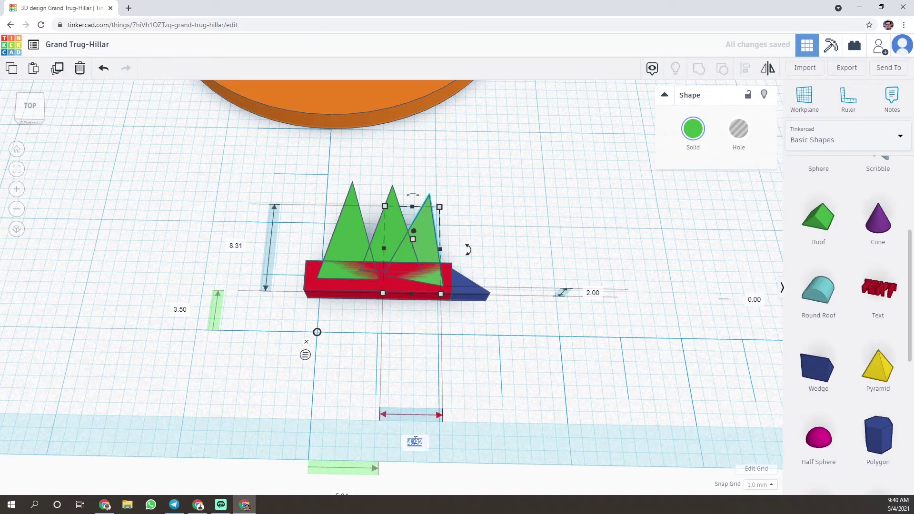
{"action": "middle_click_drag", "start_coordinate": [488, 434], "coordinate": [487, 393]}
{"action": "left_click", "coordinate": [348, 453]}
{"action": "type", "text": "5"}
{"action": "key", "text": "Return"}
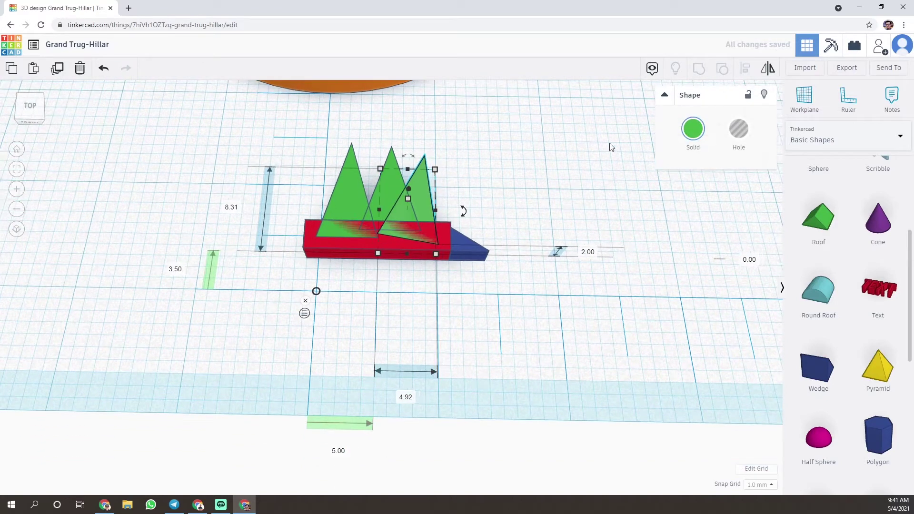
{"action": "left_click", "coordinate": [610, 145]}
Set the second triangle's sideways offset from the ruler to 2.8 mm.
{"action": "left_click", "coordinate": [393, 197]}
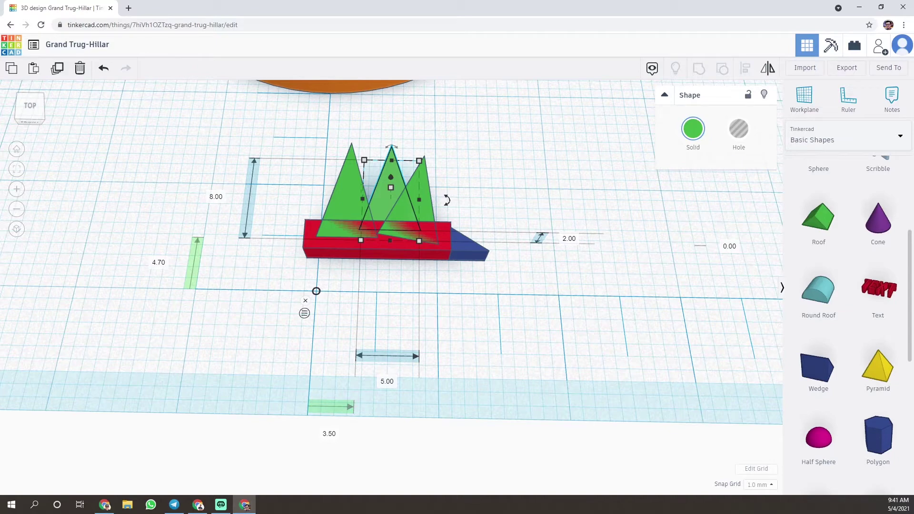
{"action": "left_click", "coordinate": [332, 435]}
{"action": "type", "text": "2.8"}
{"action": "key", "text": "Return"}
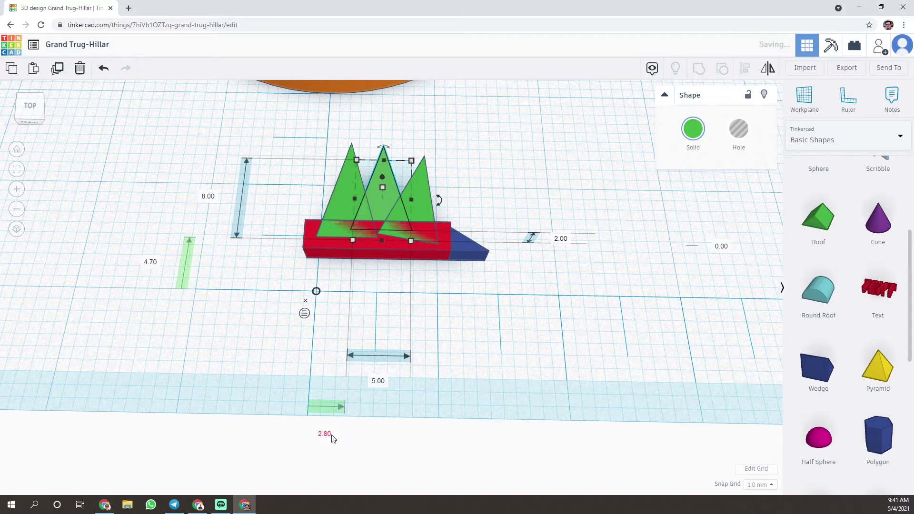
{"action": "left_click", "coordinate": [489, 184]}
Duplicate the third triangle toward the wedge and rotate the copy by -30°.
{"action": "middle_click_drag", "start_coordinate": [490, 184], "coordinate": [483, 214]}
{"action": "left_click", "coordinate": [410, 252]}
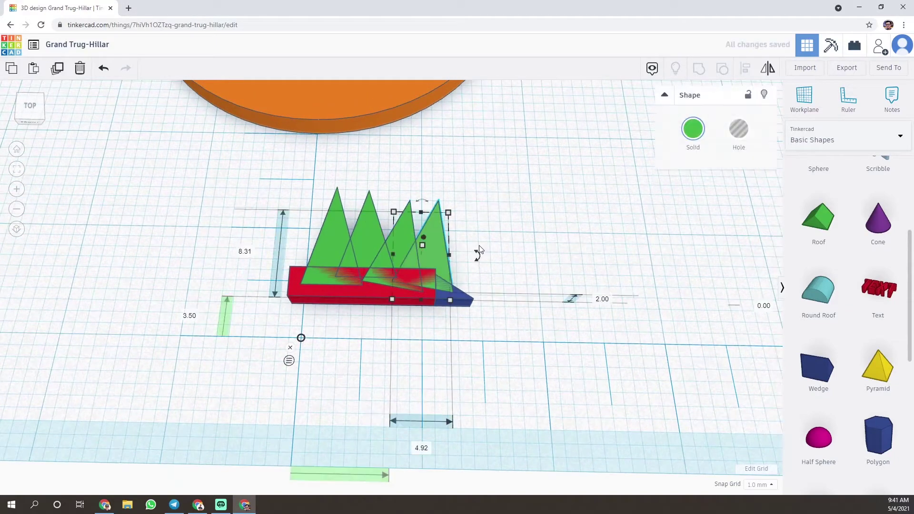
{"action": "key", "text": "ctrl+v"}
{"action": "left_click_drag", "start_coordinate": [487, 245], "coordinate": [486, 286]}
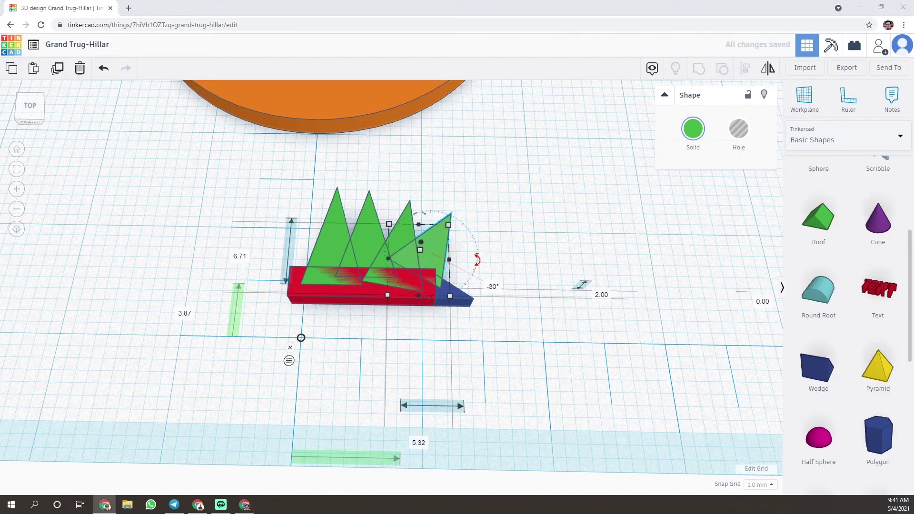
Set the fourth triangle's ruler offsets to 7.6 mm sideways and 3.2 mm front-to-back.
{"action": "type", "text": "3"}
{"action": "key", "text": "Return"}
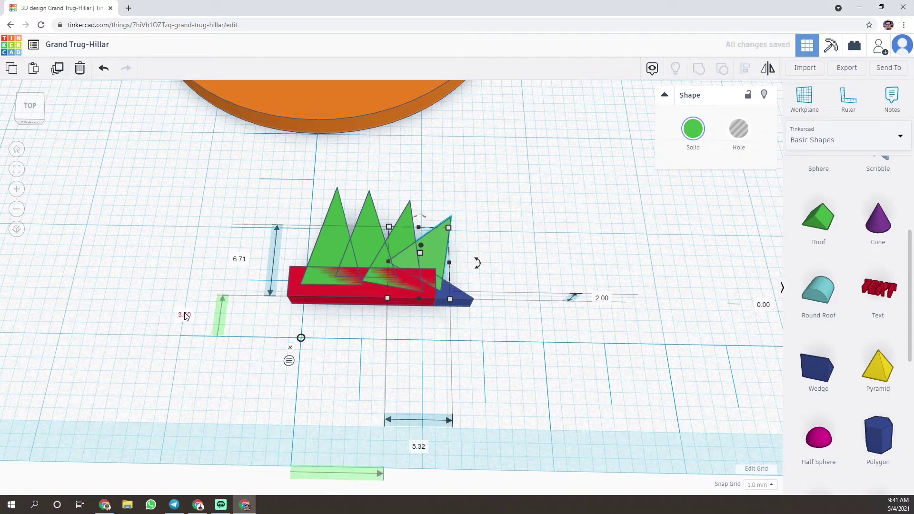
{"action": "middle_click_drag", "start_coordinate": [317, 476], "coordinate": [316, 457]}
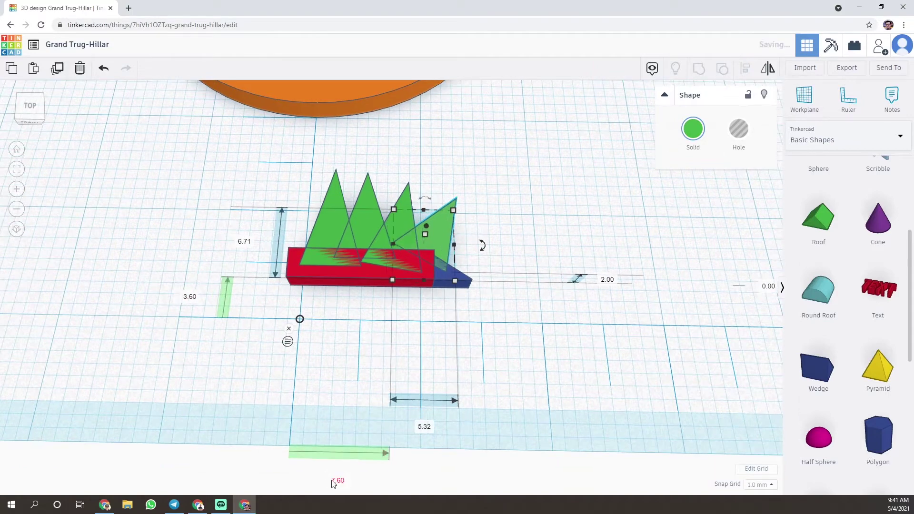
{"action": "left_click", "coordinate": [537, 217]}
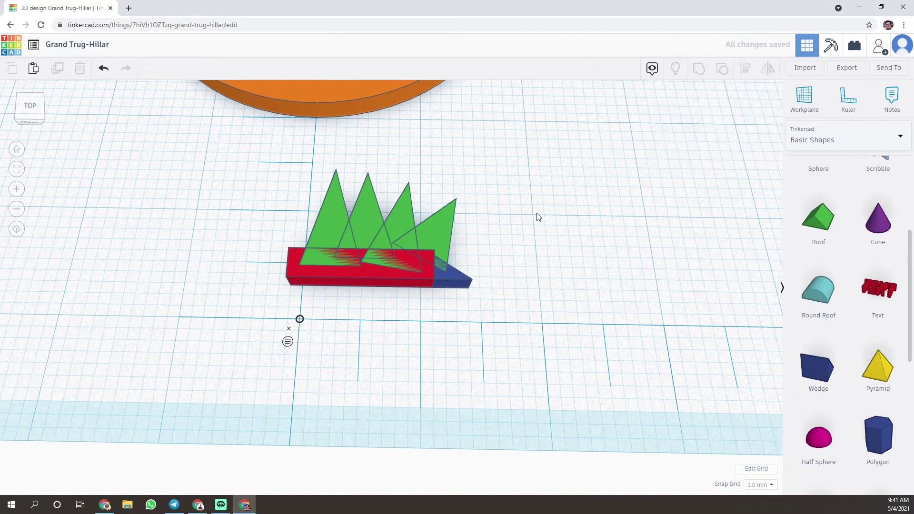
{"action": "left_click", "coordinate": [436, 259]}
{"action": "key", "text": "Return"}
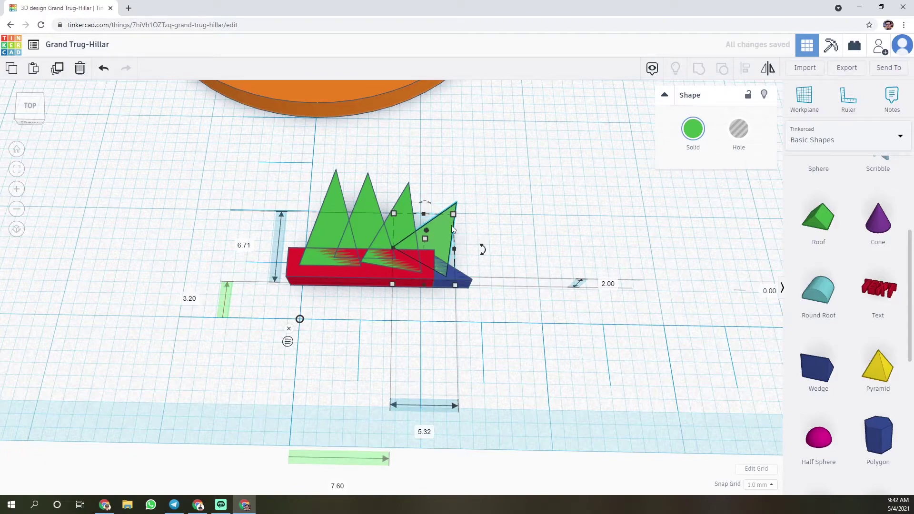
Group the bar, wedge and four triangles into a single shape.
{"action": "left_click", "coordinate": [542, 225]}
{"action": "left_click_drag", "start_coordinate": [259, 187], "coordinate": [485, 299]}
{"action": "left_click", "coordinate": [506, 253]}
{"action": "mouse_move", "coordinate": [504, 255]}
{"action": "right_mouse_down"}
{"action": "mouse_move", "coordinate": [501, 291]}
{"action": "mouse_move", "coordinate": [496, 266]}
{"action": "right_mouse_up"}
Duplicate the grouped figure past its bar end, flip the copy to face the opposite way, and move it to a -14 mm sideways ruler offset.
{"action": "left_click_drag", "start_coordinate": [398, 278], "coordinate": [300, 275], "text": "alt"}
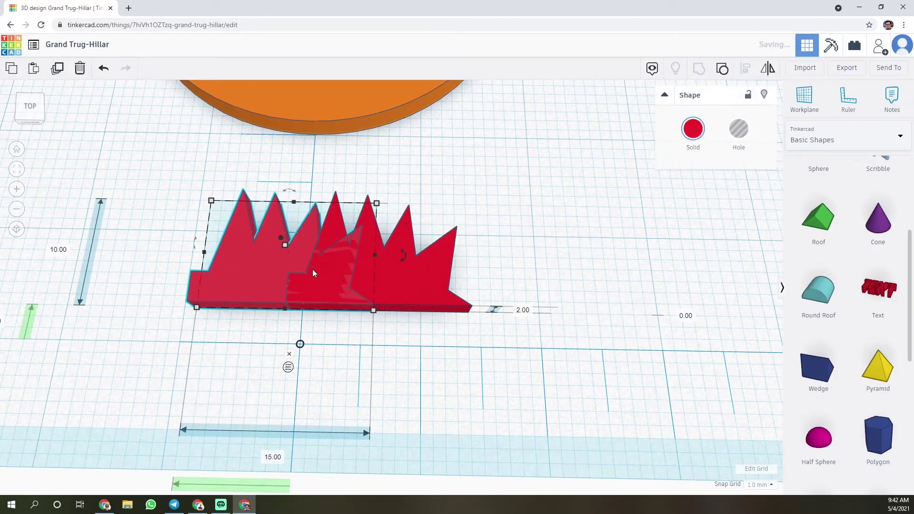
{"action": "right_click_drag", "start_coordinate": [313, 269], "coordinate": [309, 244]}
{"action": "left_click_drag", "start_coordinate": [289, 114], "coordinate": [330, 259]}
{"action": "key", "text": "Left"}
{"action": "key", "text": "Left"}
{"action": "key", "text": "Left"}
{"action": "key", "text": "Left"}
{"action": "key", "text": "Left"}
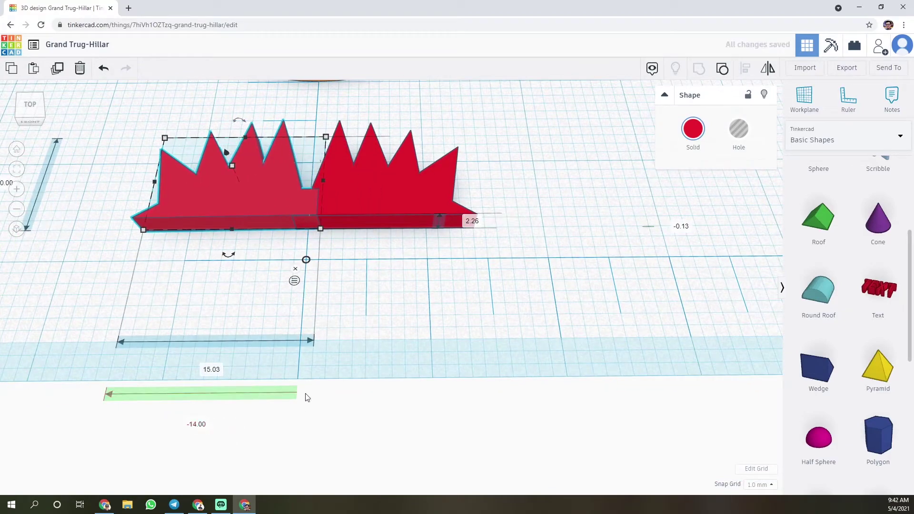
{"action": "key", "text": "Right"}
{"action": "key", "text": "Left"}
{"action": "left_click", "coordinate": [398, 247]}
{"action": "right_click_drag", "start_coordinate": [276, 229], "coordinate": [267, 256]}
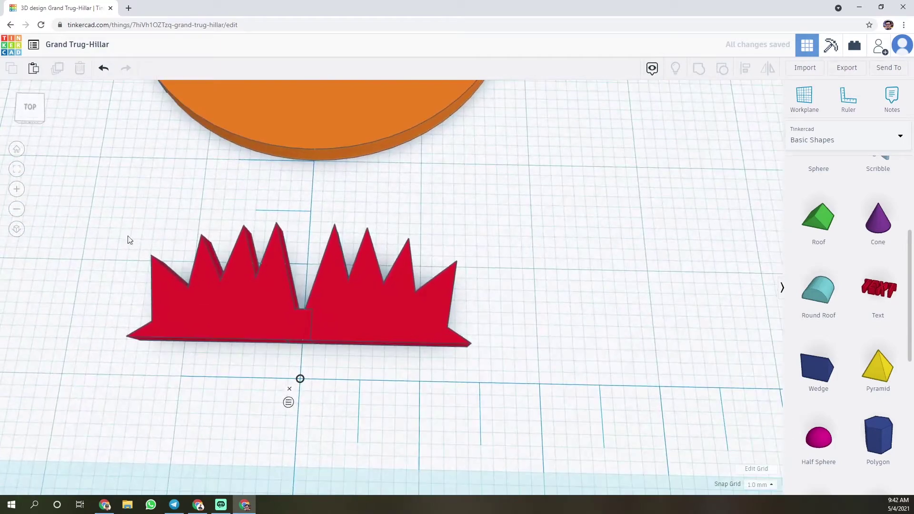
Group the original figure and its flipped copy into one shape.
{"action": "left_click_drag", "start_coordinate": [127, 236], "coordinate": [456, 356]}
{"action": "left_click", "coordinate": [699, 70]}
{"action": "left_click", "coordinate": [533, 231]}
{"action": "right_click_drag", "start_coordinate": [533, 231], "coordinate": [381, 315]}
Undo the grouping of the two halves and delete the flipped copy.
{"action": "left_click", "coordinate": [293, 273]}
{"action": "key", "text": "ctrl+z"}
{"action": "left_click", "coordinate": [267, 268]}
{"action": "key", "text": "Delete"}
Duplicate the remaining half-figure past its bar end again and flip the copy to face the opposite way.
{"action": "left_click_drag", "start_coordinate": [420, 261], "coordinate": [305, 266]}
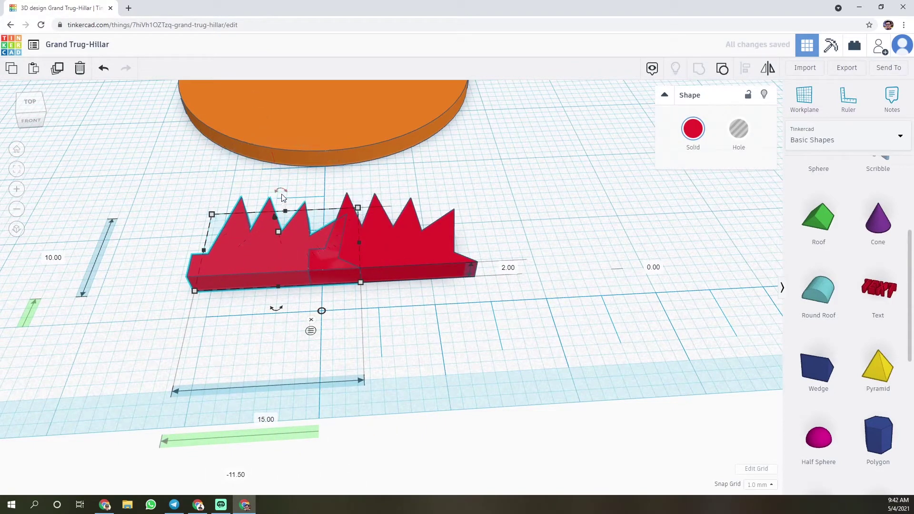
{"action": "key", "text": "Return"}
{"action": "left_click", "coordinate": [181, 202]}
Set the flipped copy's sideways ruler offset to -14 mm so it meets the original half.
{"action": "left_click", "coordinate": [254, 258]}
{"action": "key", "text": "Left"}
{"action": "key", "text": "Left"}
{"action": "key", "text": "Left"}
{"action": "key", "text": "Right"}
{"action": "left_click", "coordinate": [220, 407]}
{"action": "left_click", "coordinate": [247, 237]}
{"action": "left_click", "coordinate": [224, 476]}
{"action": "type", "text": "-14"}
{"action": "key", "text": "Return"}
{"action": "left_click", "coordinate": [232, 362]}
Group the two mirrored halves and turn the combined figure into a hole.
{"action": "left_click_drag", "start_coordinate": [168, 197], "coordinate": [469, 314]}
{"action": "left_click", "coordinate": [699, 70]}
{"action": "left_click", "coordinate": [527, 205]}
{"action": "right_click_drag", "start_coordinate": [526, 206], "coordinate": [481, 273]}
{"action": "left_click", "coordinate": [413, 399]}
{"action": "left_click", "coordinate": [738, 132]}
Move the hole figure straight back onto the middle of the orange disc.
{"action": "key", "text": "Up"}
{"action": "key", "text": "Up"}
{"action": "key", "text": "Up"}
{"action": "key", "text": "Up"}
{"action": "key", "text": "Up"}
{"action": "key", "text": "Up"}
{"action": "key", "text": "Up"}
{"action": "key", "text": "Up"}
{"action": "key", "text": "Up"}
{"action": "key", "text": "Up"}
{"action": "key", "text": "Up"}
{"action": "key", "text": "Up"}
{"action": "key", "text": "Up"}
{"action": "key", "text": "Up"}
{"action": "key", "text": "Up"}
{"action": "key", "text": "Up"}
{"action": "key", "text": "Up"}
{"action": "key", "text": "Up"}
{"action": "key", "text": "Up"}
{"action": "key", "text": "Up"}
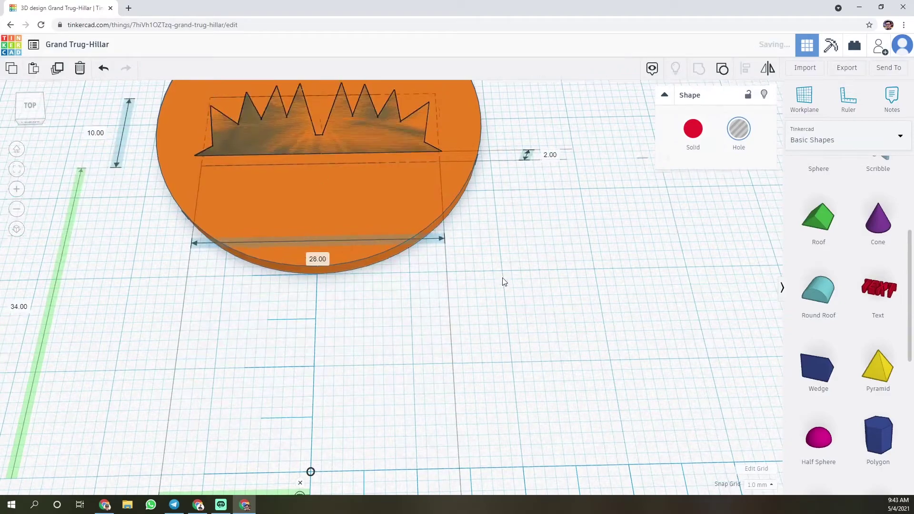
{"action": "middle_click_drag", "start_coordinate": [504, 271], "coordinate": [507, 428]}
{"action": "key", "text": "Up"}
Group the disc with the hole figure to cut the pattern through the disc.
{"action": "left_click", "coordinate": [495, 310]}
{"action": "key", "text": "ctrl+a"}
{"action": "key", "text": "ctrl+g"}
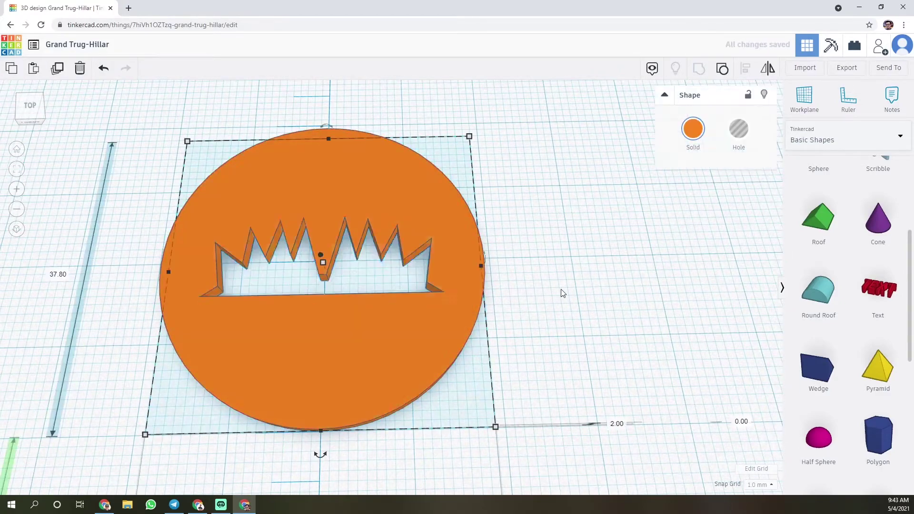
{"action": "left_click", "coordinate": [547, 328]}
{"action": "scroll", "coordinate": [547, 333], "scroll_direction": "down", "scroll_amount": 3}
{"action": "scroll", "coordinate": [484, 376], "scroll_direction": "up", "scroll_amount": 5}
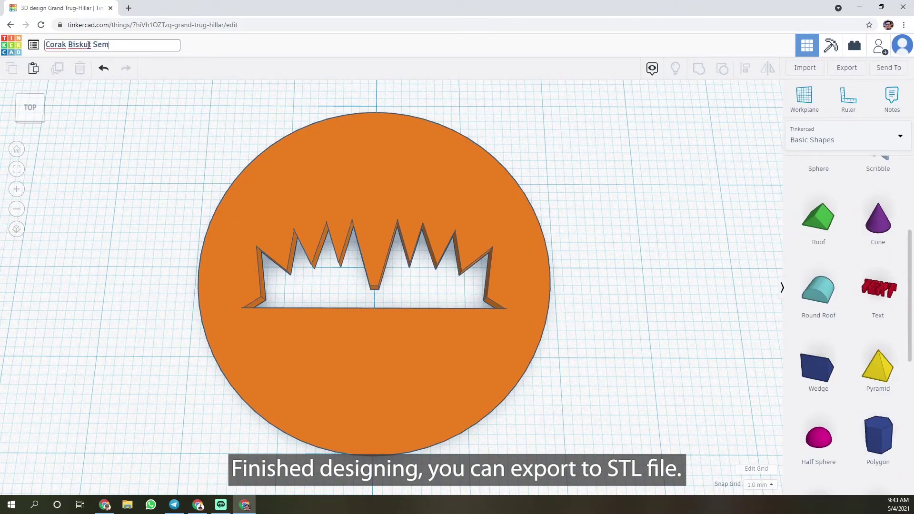
Name the design Corak Biskut Semprit and export it as an STL file.
{"action": "left_click", "coordinate": [847, 67]}
{"action": "left_click", "coordinate": [506, 252]}
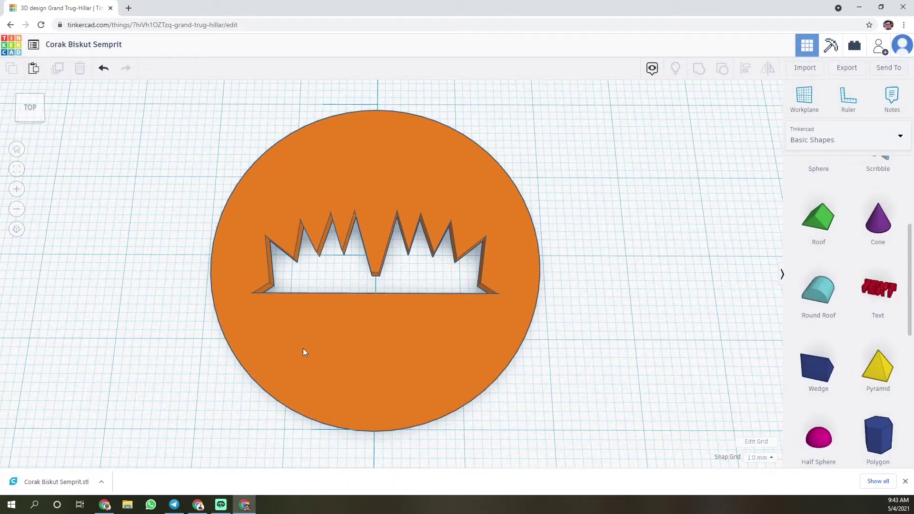
Locate the exported Corak Biskut Semprit.stl in the Downloads folder.
{"action": "left_click_drag", "start_coordinate": [324, 141], "coordinate": [505, 113]}
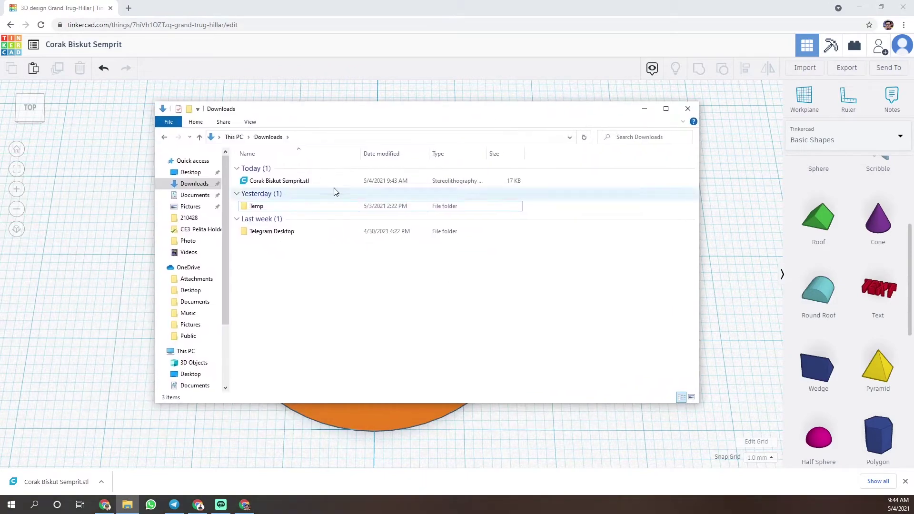
{"action": "left_click", "coordinate": [329, 182]}
{"action": "left_click", "coordinate": [410, 299]}
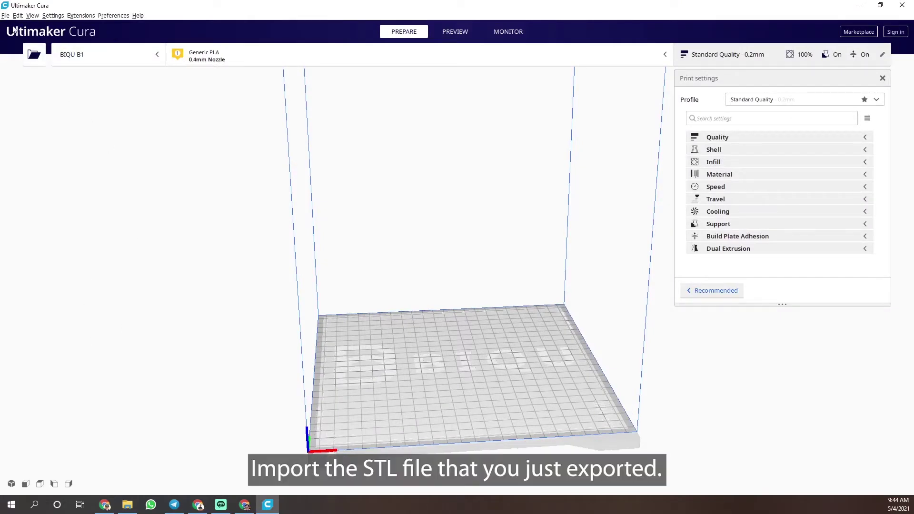
Switch to Ultimaker Cura and import Corak Biskut Semprit.stl from Downloads onto the build plate.
{"action": "left_click", "coordinate": [35, 56]}
{"action": "left_click", "coordinate": [114, 101]}
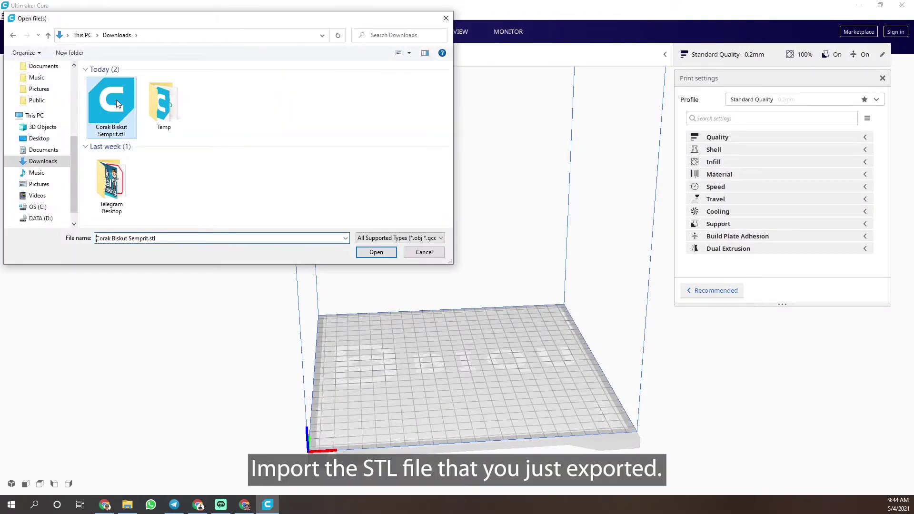
{"action": "left_click", "coordinate": [376, 252]}
{"action": "scroll", "coordinate": [410, 407], "scroll_direction": "up", "scroll_amount": 5}
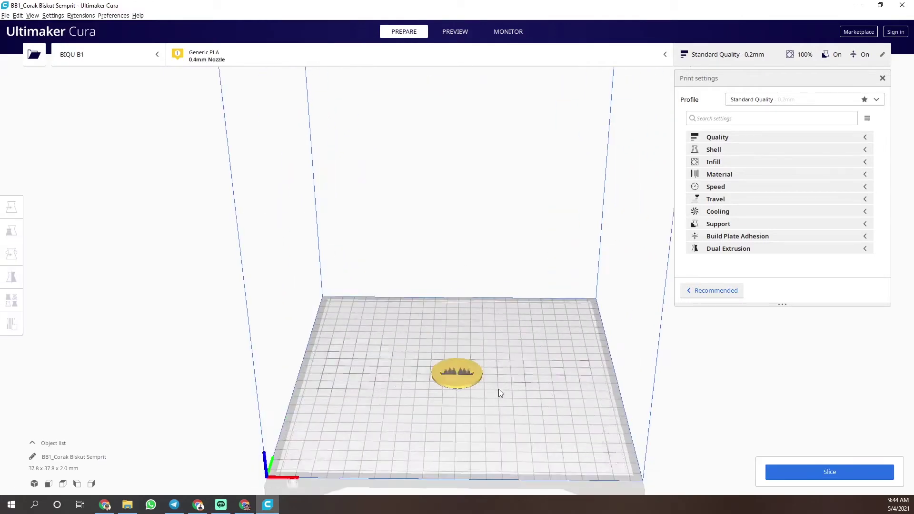
{"action": "scroll", "coordinate": [509, 395], "scroll_direction": "up", "scroll_amount": 6}
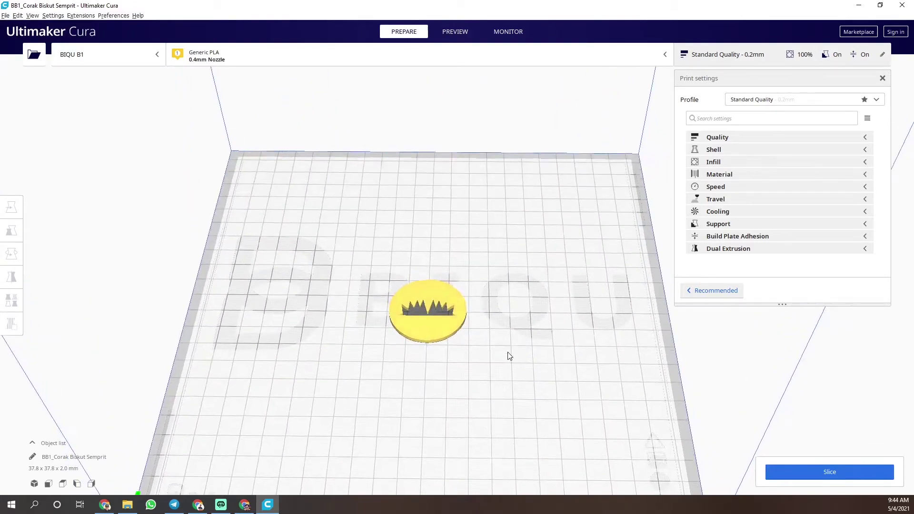
{"action": "middle_click_drag", "start_coordinate": [515, 381], "coordinate": [436, 344]}
Select the BIQU B1 preset as the printer.
{"action": "left_click", "coordinate": [138, 55]}
{"action": "left_click", "coordinate": [115, 89]}
{"action": "left_click", "coordinate": [142, 57]}
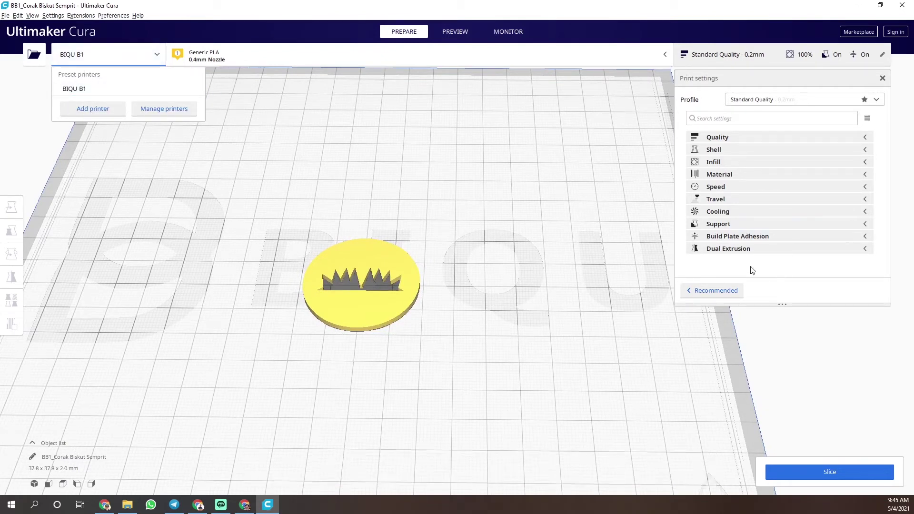
{"action": "left_click", "coordinate": [259, 111]}
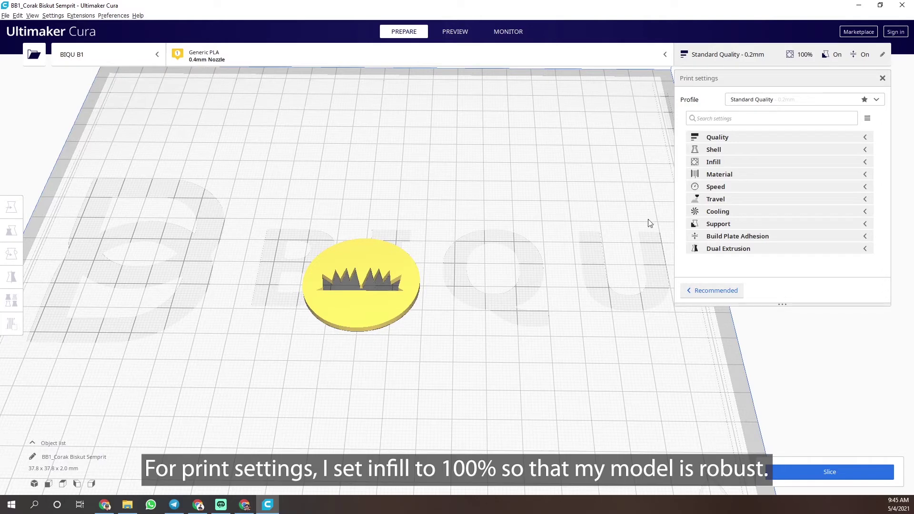
Check the Quality settings and the infill density of the print profile.
{"action": "left_click", "coordinate": [794, 139]}
{"action": "left_click", "coordinate": [809, 138]}
{"action": "left_click", "coordinate": [758, 162]}
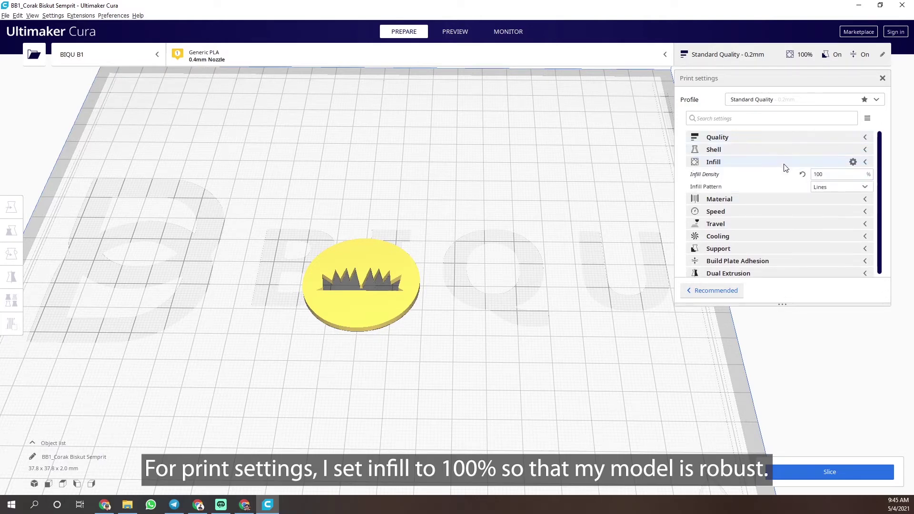
{"action": "left_click_drag", "start_coordinate": [814, 175], "coordinate": [832, 176]}
{"action": "left_click", "coordinate": [832, 175]}
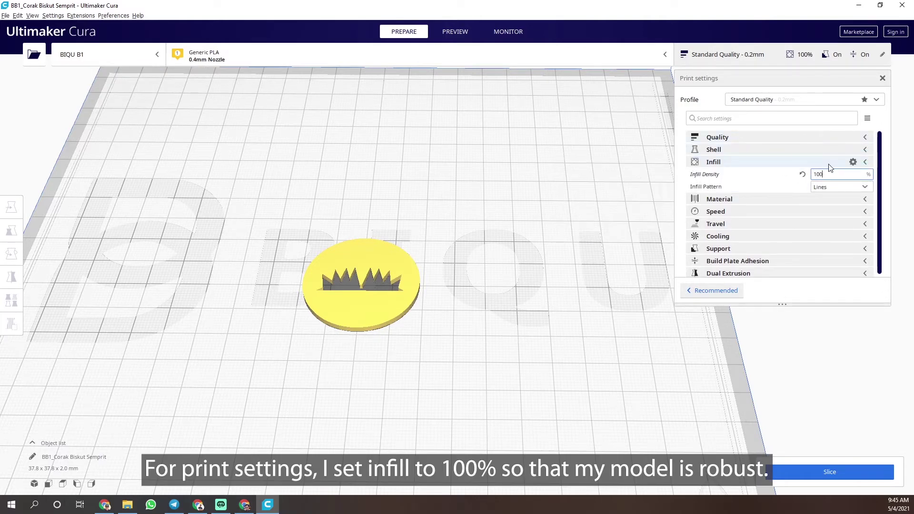
{"action": "left_click", "coordinate": [778, 164]}
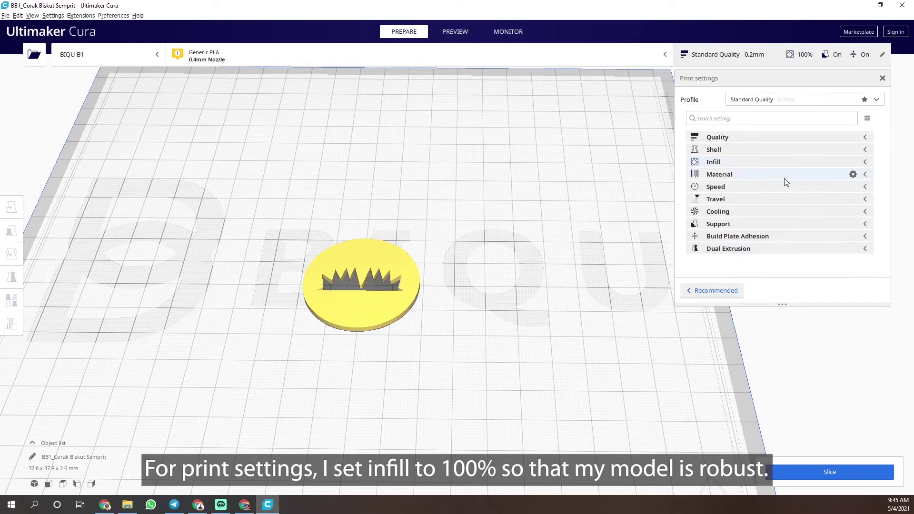
Check the printing and build plate temperatures and the support settings.
{"action": "left_click", "coordinate": [786, 178]}
{"action": "left_click_drag", "start_coordinate": [830, 187], "coordinate": [811, 199]}
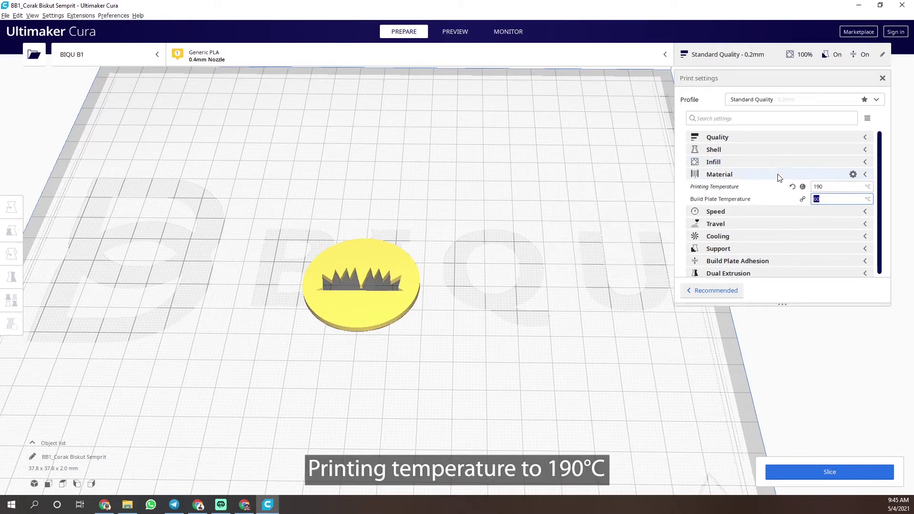
{"action": "left_click", "coordinate": [777, 175]}
{"action": "left_click", "coordinate": [778, 227]}
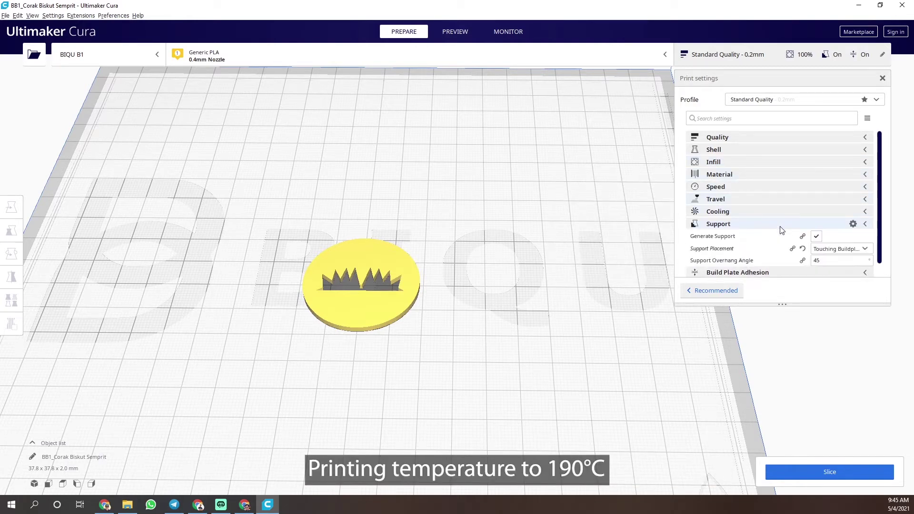
{"action": "left_click", "coordinate": [783, 227]}
Choose Raft as the build plate adhesion type.
{"action": "left_click", "coordinate": [787, 238]}
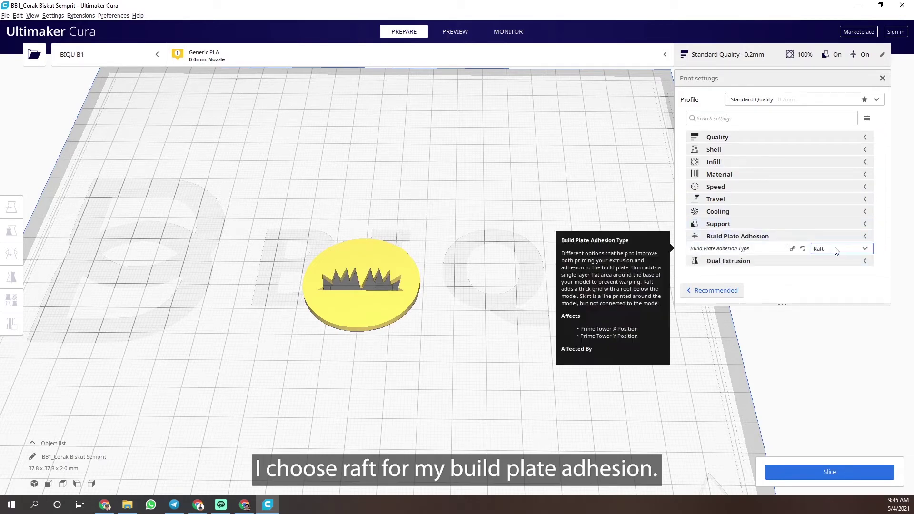
{"action": "left_click", "coordinate": [837, 251]}
{"action": "left_click", "coordinate": [833, 286]}
{"action": "left_click", "coordinate": [776, 238]}
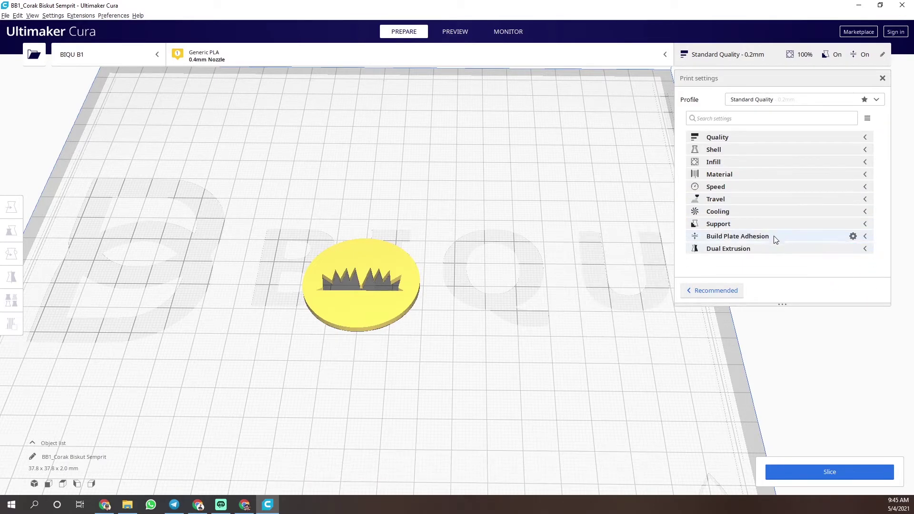
Slice the model and preview the sliced result in layer view.
{"action": "left_click", "coordinate": [829, 472]}
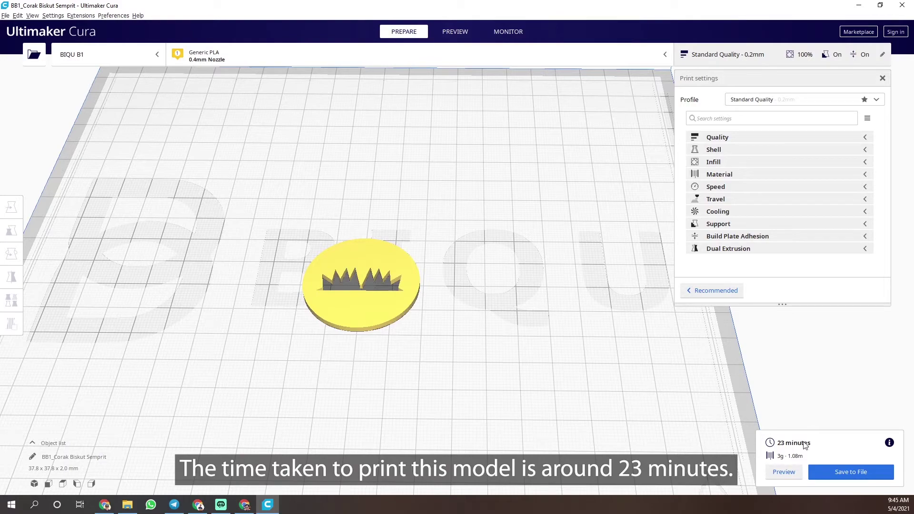
{"action": "left_click", "coordinate": [784, 472]}
{"action": "left_click_drag", "start_coordinate": [902, 164], "coordinate": [913, 121]}
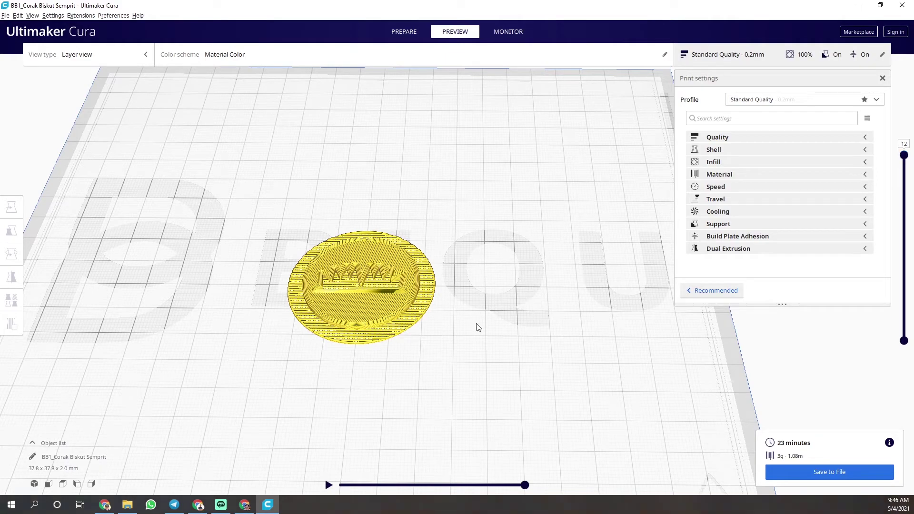
Save the sliced model as BB1_Corak Biskut Semprit.gcode in the Downloads folder.
{"action": "left_click", "coordinate": [830, 471]}
{"action": "left_click", "coordinate": [370, 253]}
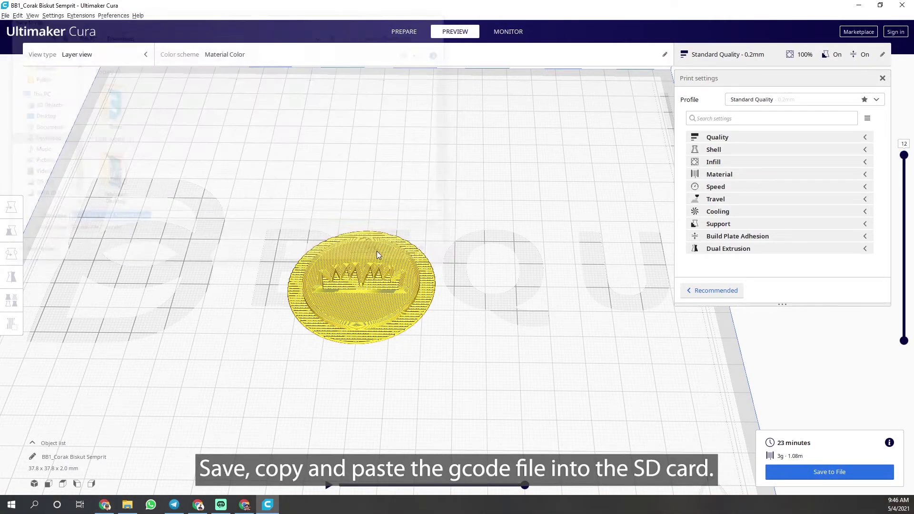
Switch to File Explorer and copy BB1_Corak Biskut Semprit.gcode from Downloads into the models folder on USB Drive (E:).
{"action": "key", "text": "alt+Tab"}
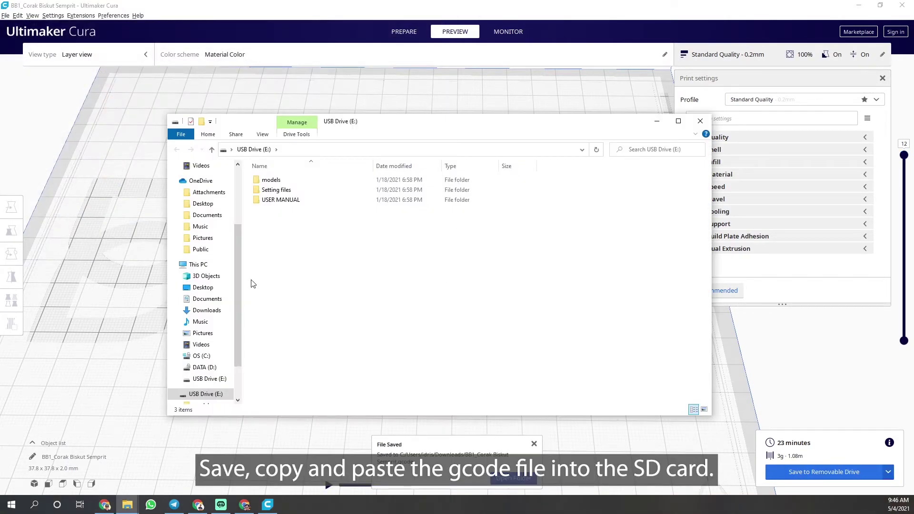
{"action": "mouse_move", "coordinate": [127, 505]}
{"action": "left_click", "coordinate": [80, 469]}
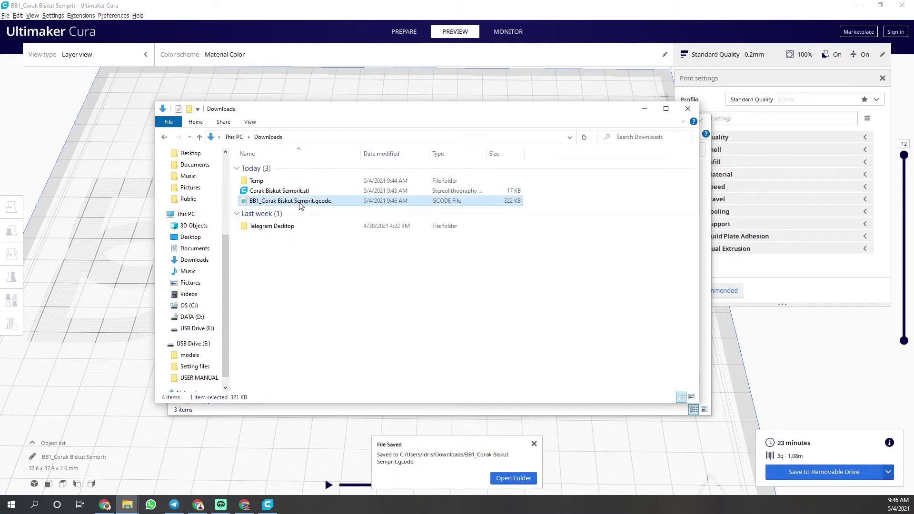
{"action": "left_click", "coordinate": [404, 410]}
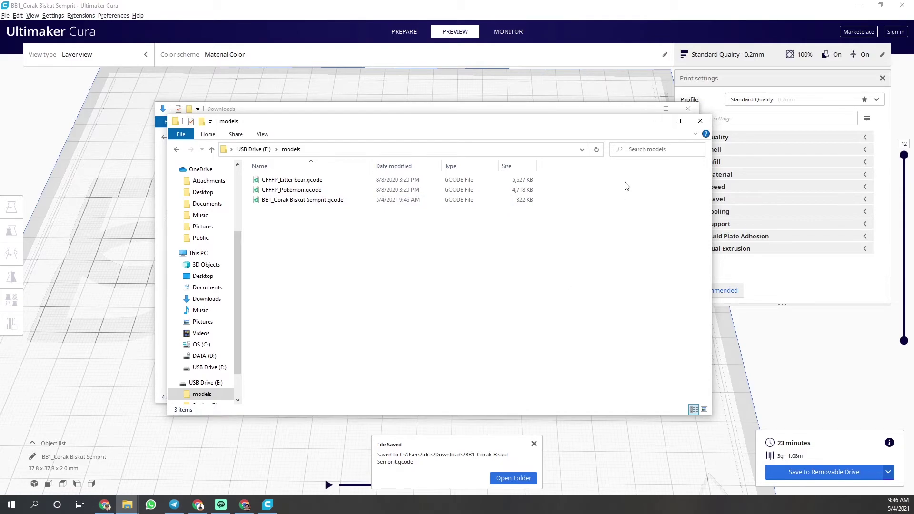
{"action": "left_click", "coordinate": [700, 121]}
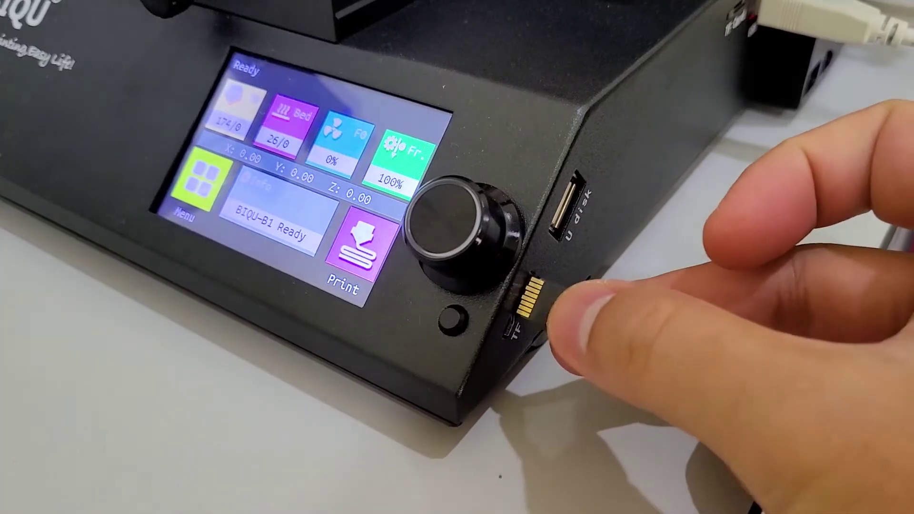